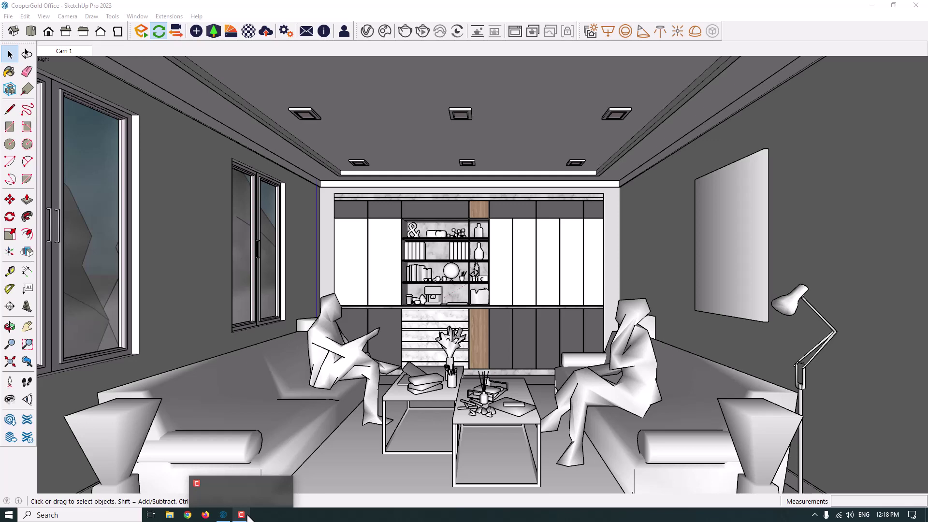
# Step: Start Enscape for the CooperGold Office model and switch to its render window
pyautogui.scroll(3, 353, 343)
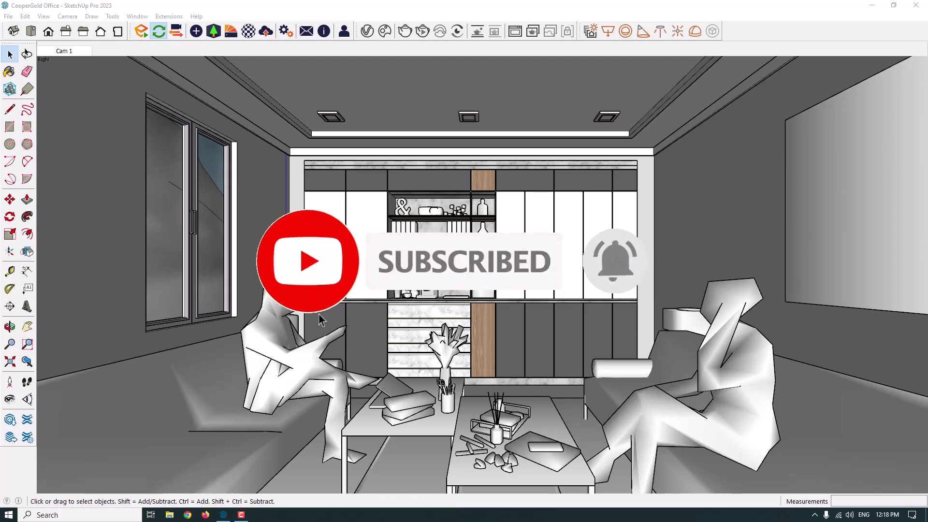
pyautogui.moveTo(321, 319)
pyautogui.mouseDown(button='middle')
pyautogui.moveTo(467, 308)
pyautogui.moveTo(380, 300)
pyautogui.moveTo(418, 293)
pyautogui.mouseUp(button='middle')
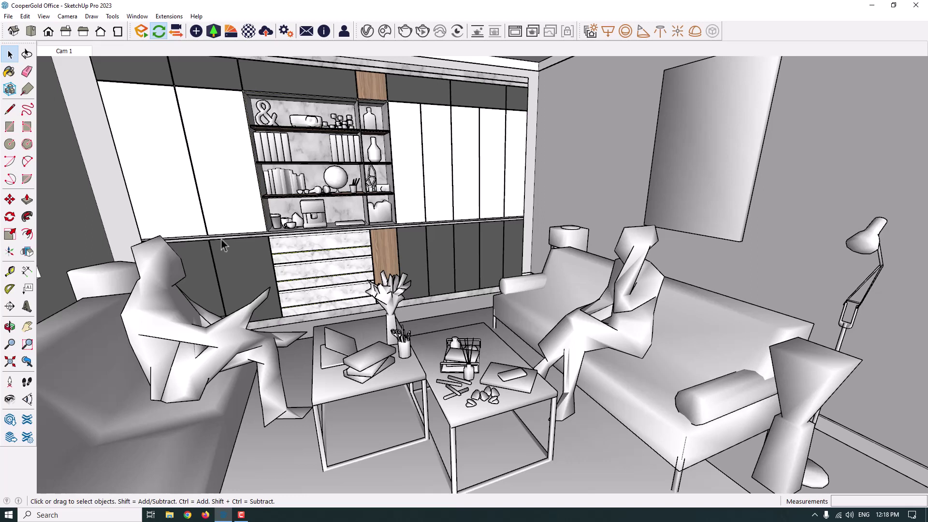
pyautogui.click(145, 34)
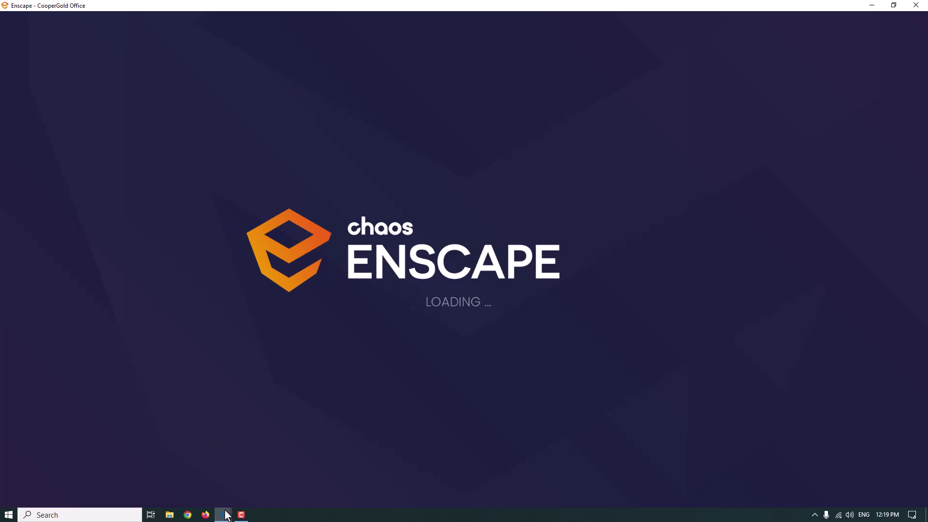
pyautogui.moveTo(226, 515)
pyautogui.moveTo(186, 489)
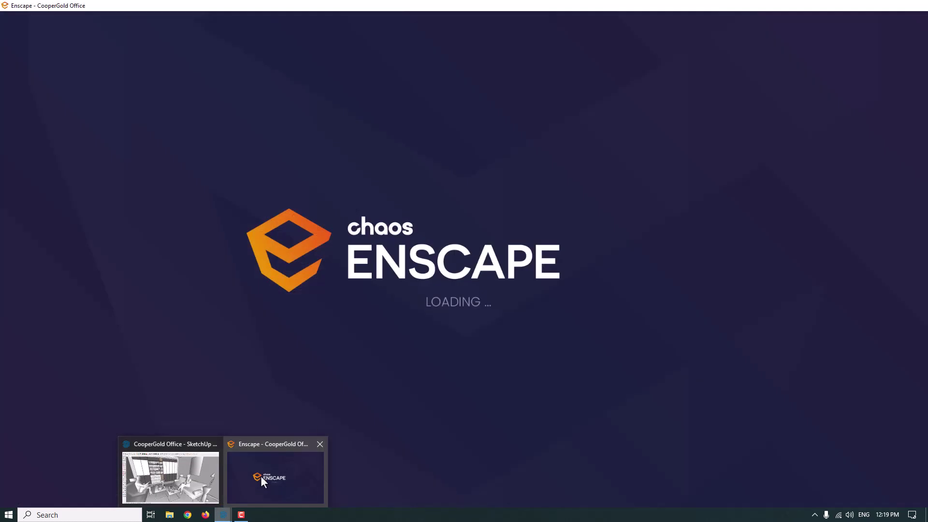
pyautogui.click(262, 478)
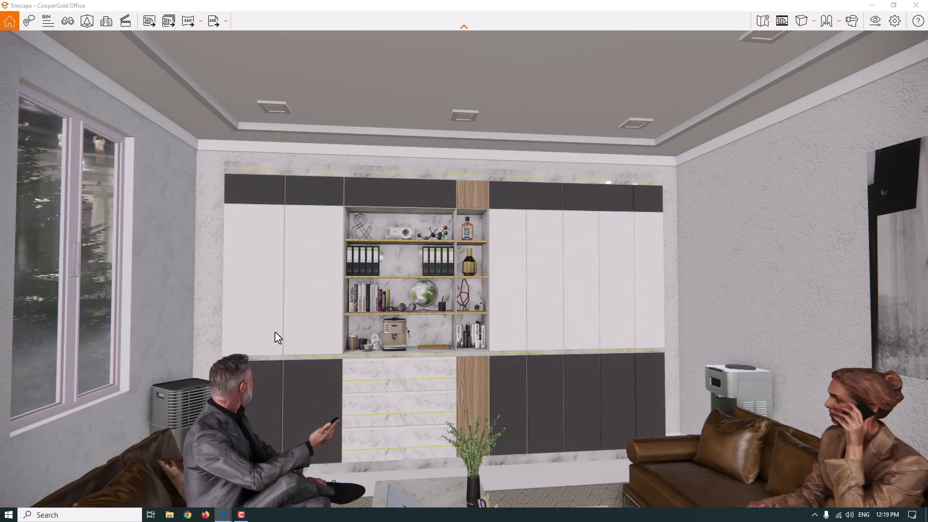
# Step: Look around the rendered office and return the Enscape camera to the saved Cam 1 view
pyautogui.moveTo(353, 304); pyautogui.dragTo(203, 307)
pyautogui.press('a')
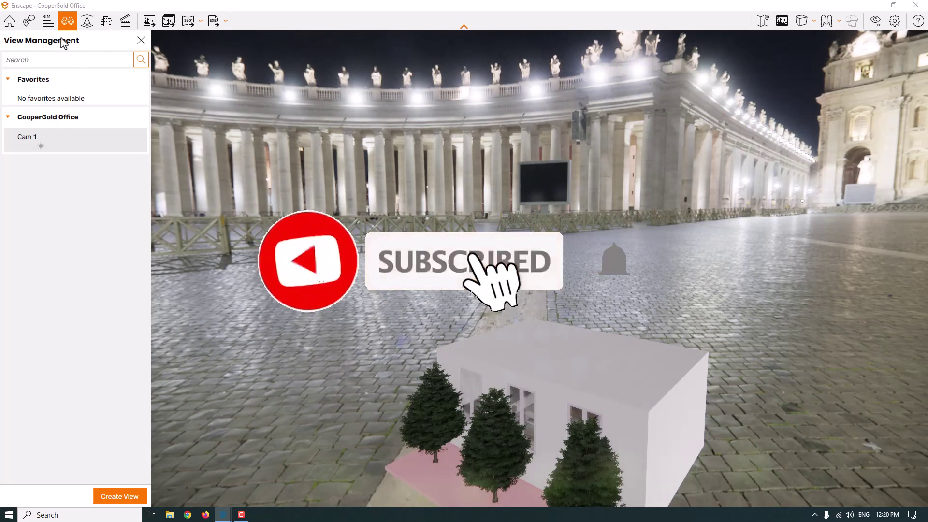
pyautogui.click(37, 140)
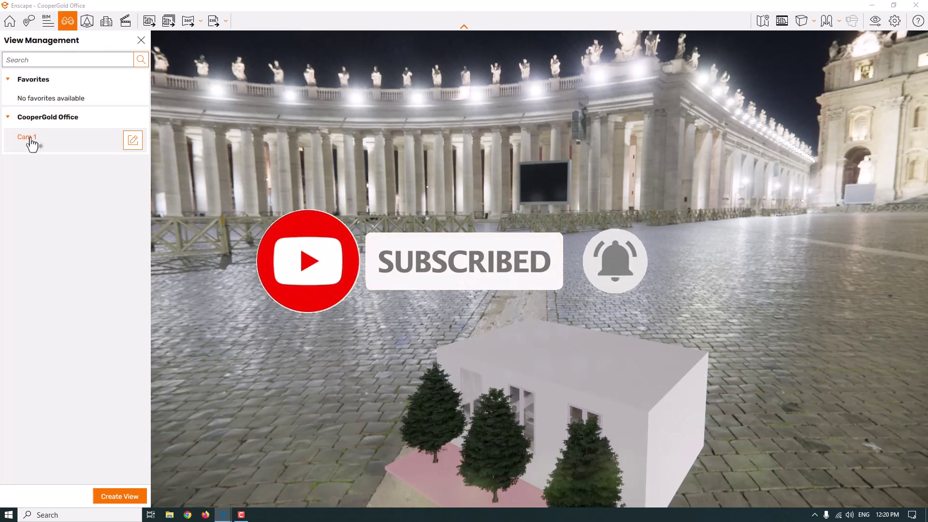
pyautogui.click(32, 144)
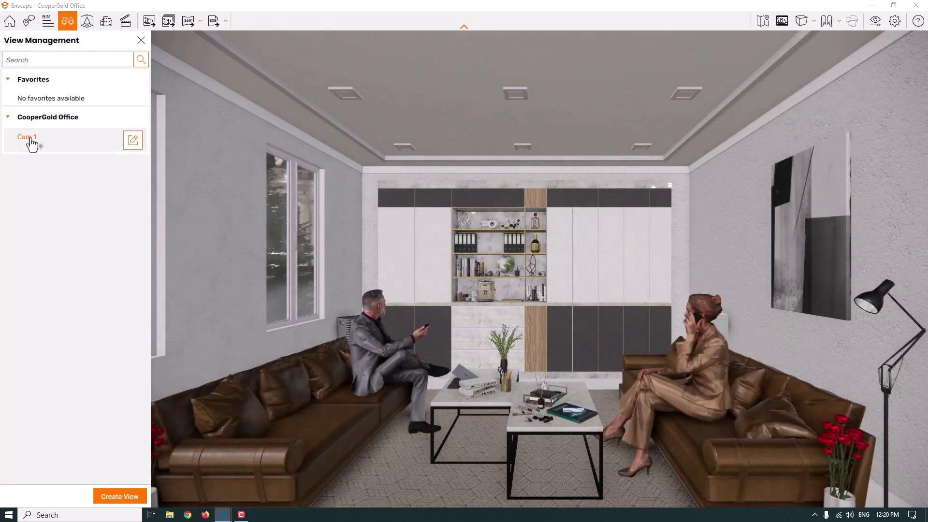
pyautogui.click(141, 41)
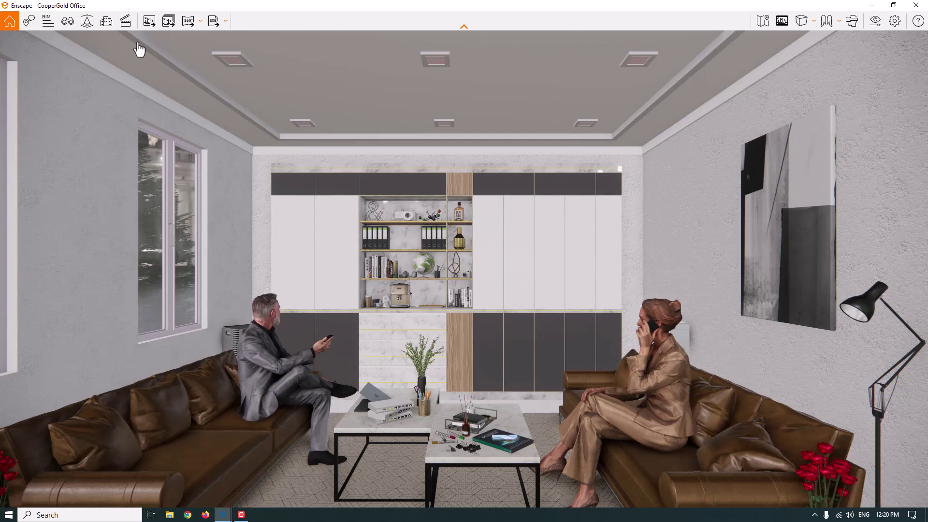
# Step: Set the Enscape rendering quality to High, moving the Visual Settings window aside
pyautogui.click(875, 21)
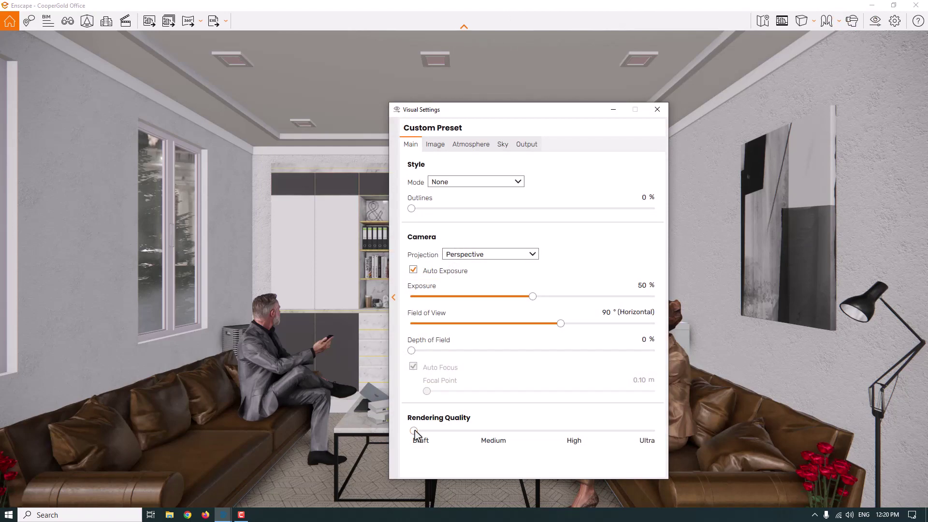
pyautogui.moveTo(413, 430); pyautogui.dragTo(574, 435)
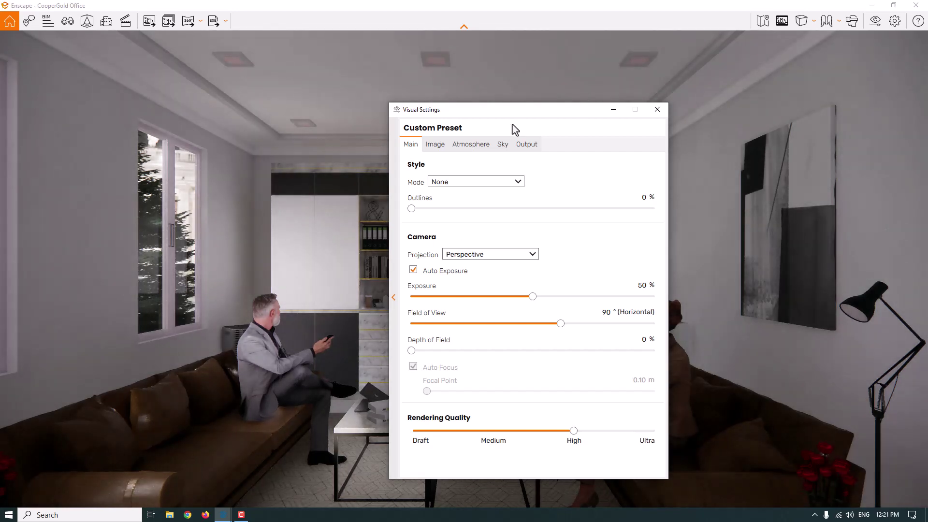
pyautogui.moveTo(512, 124); pyautogui.dragTo(303, 91)
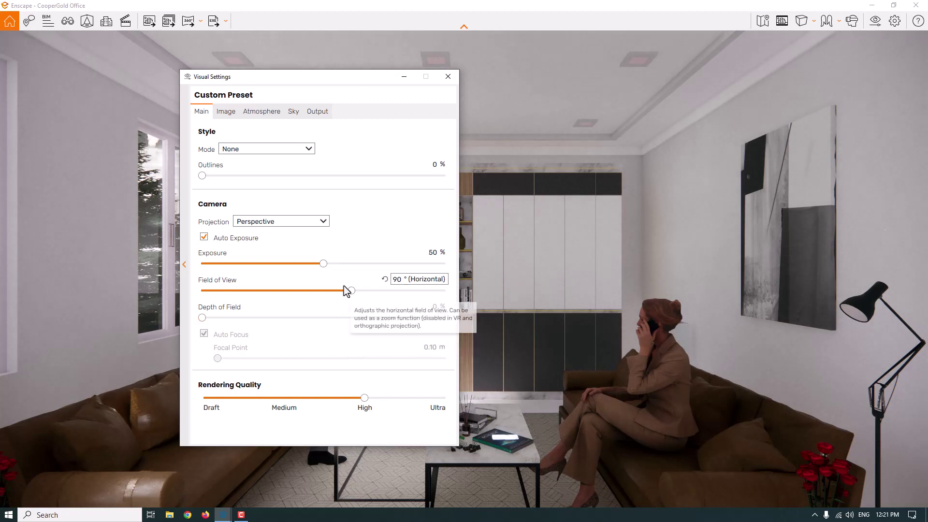
# Step: Set the Enscape style mode to White and close the Visual Settings
pyautogui.click(236, 151)
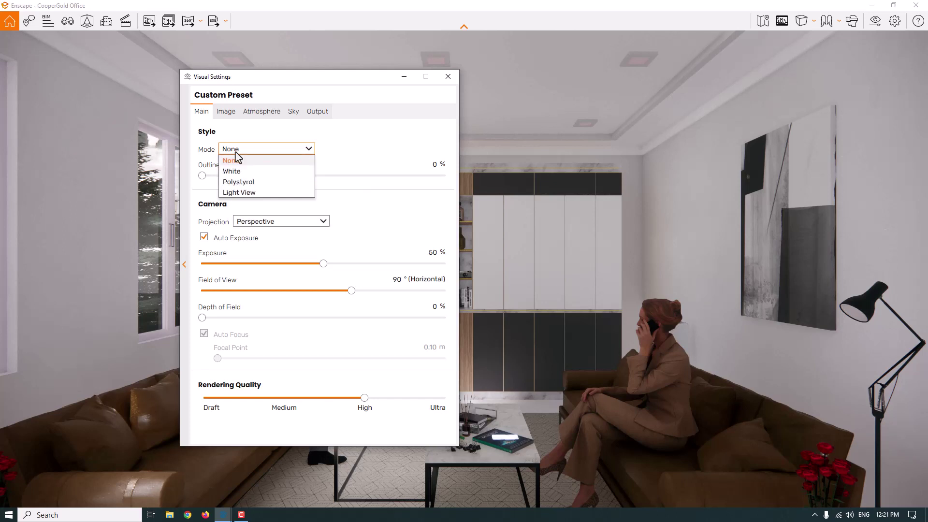
pyautogui.click(232, 171)
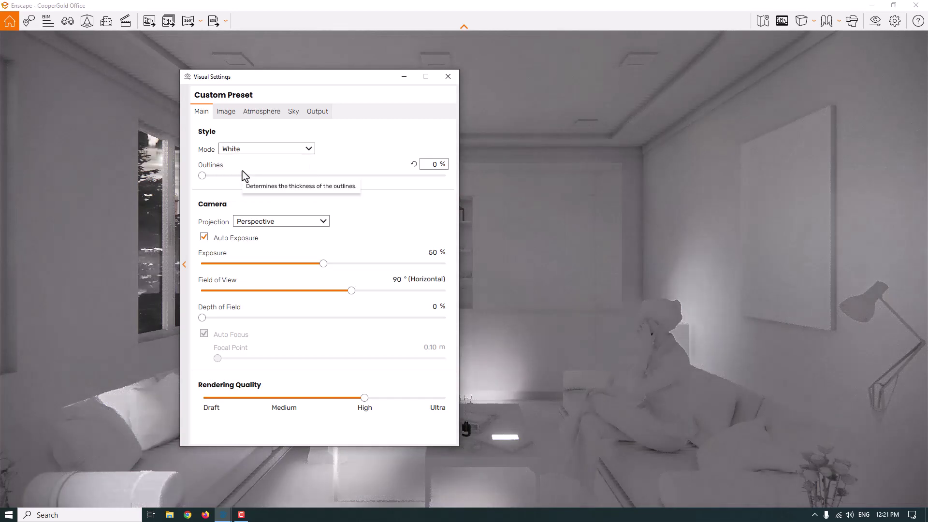
pyautogui.click(448, 77)
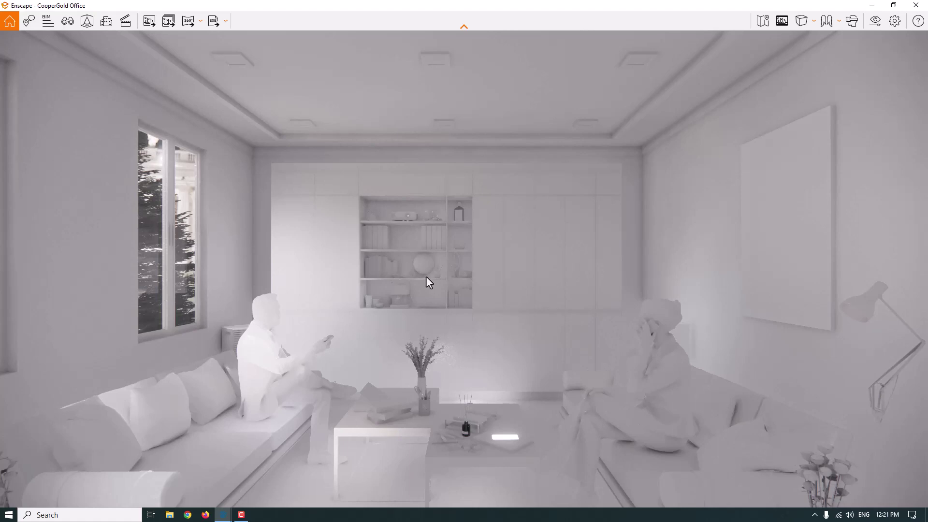
# Step: Arrange the SketchUp and Enscape windows side by side
pyautogui.doubleClick(456, 5)
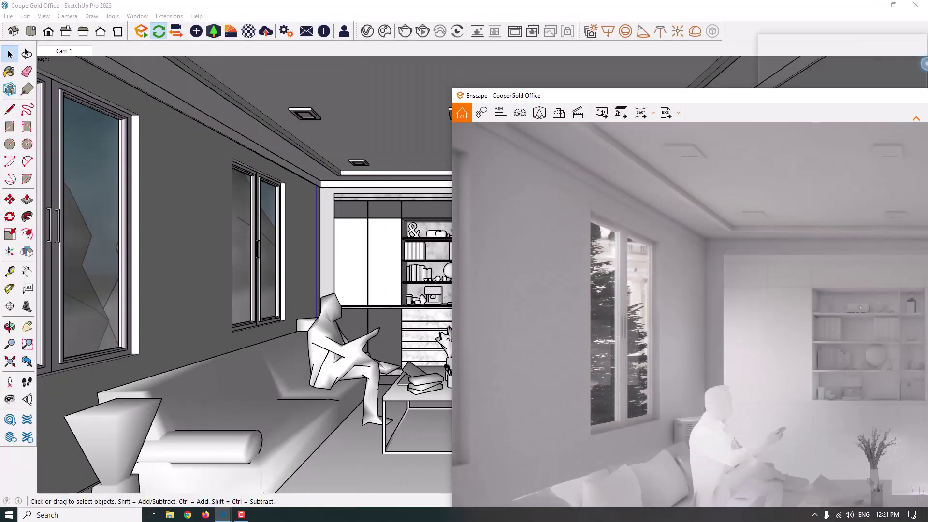
pyautogui.click(280, 159)
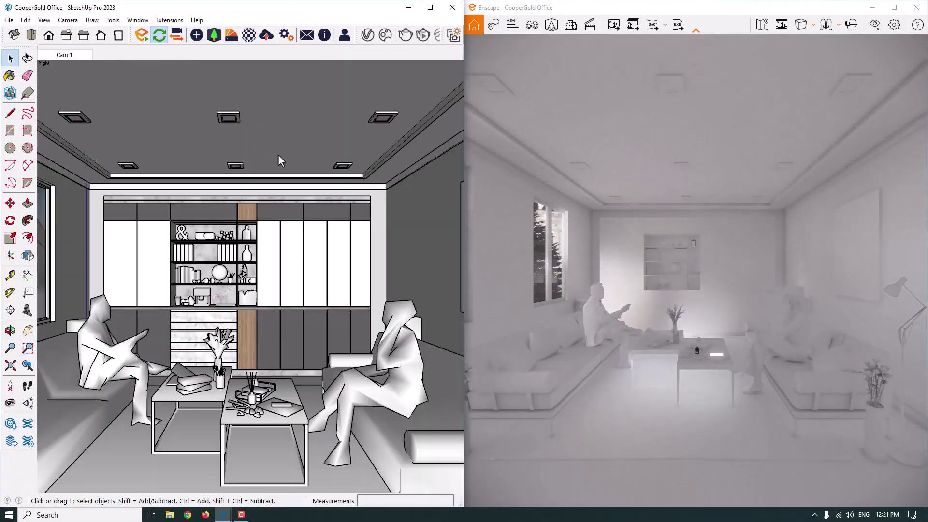
# Step: Change the Roof Lights material type to Self-illuminated in the Enscape Material Editor
pyautogui.click(249, 35)
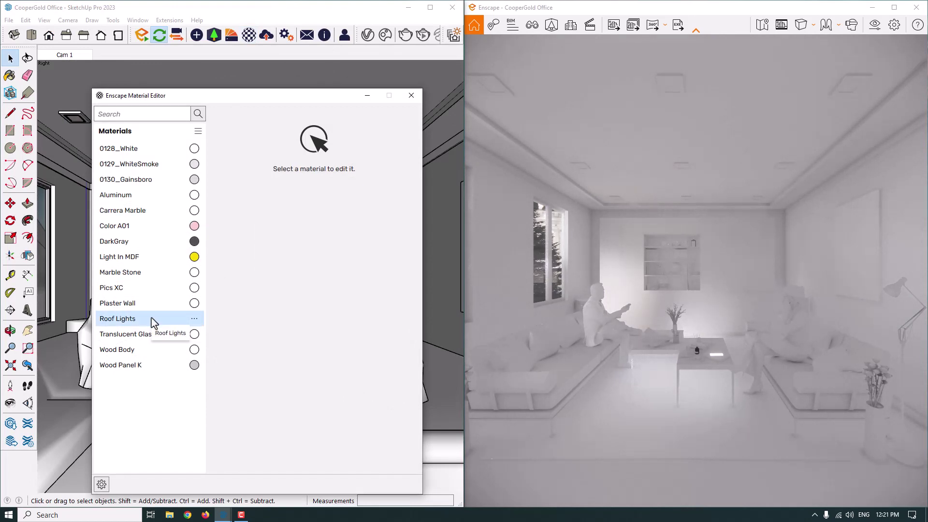
pyautogui.click(123, 323)
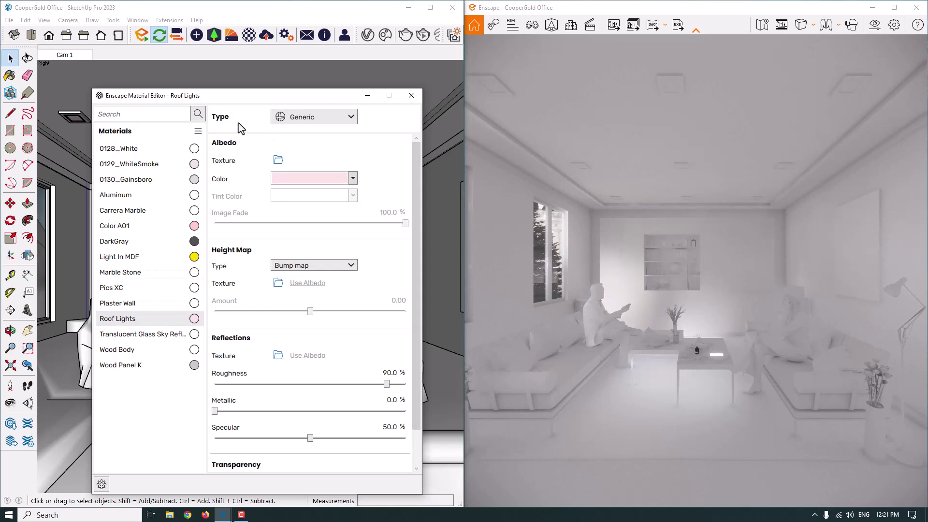
pyautogui.click(312, 119)
pyautogui.click(311, 210)
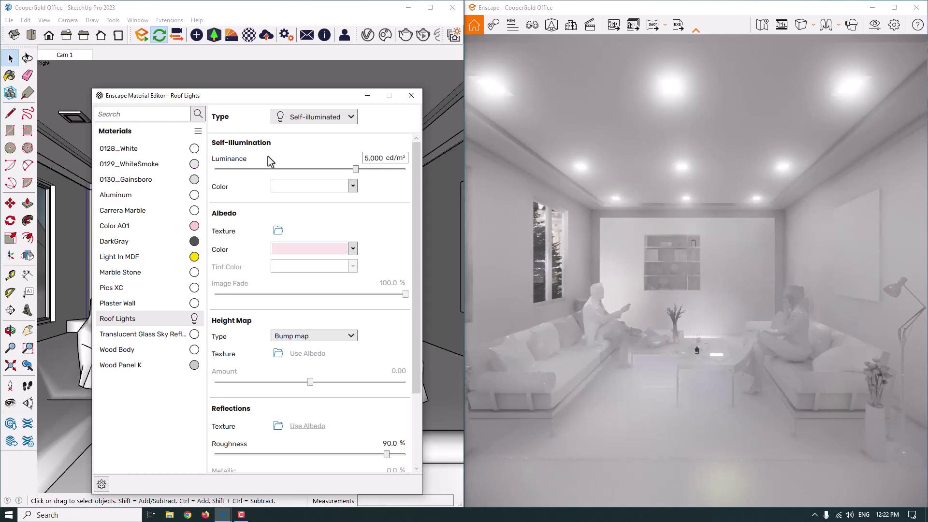
# Step: Set the luminance of the Roof Lights material to 100 cd/m²
pyautogui.moveTo(243, 165)
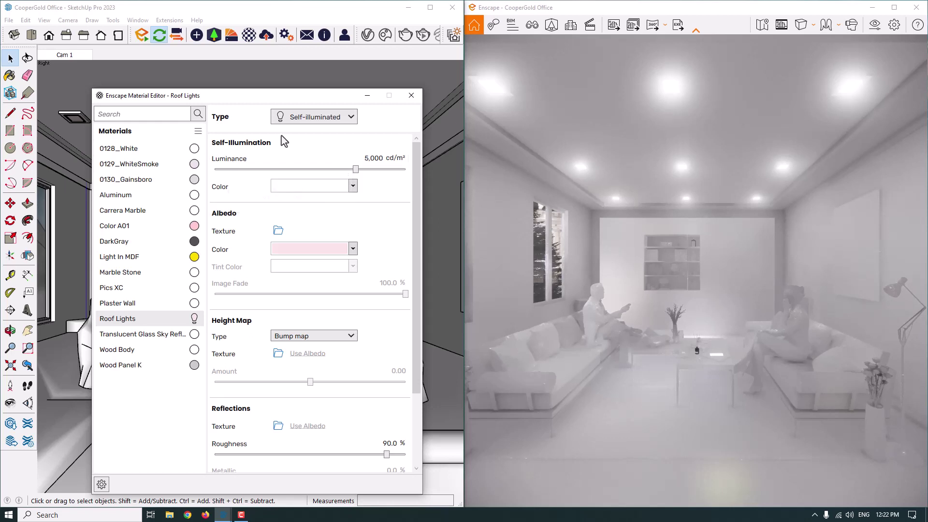
pyautogui.doubleClick(377, 157)
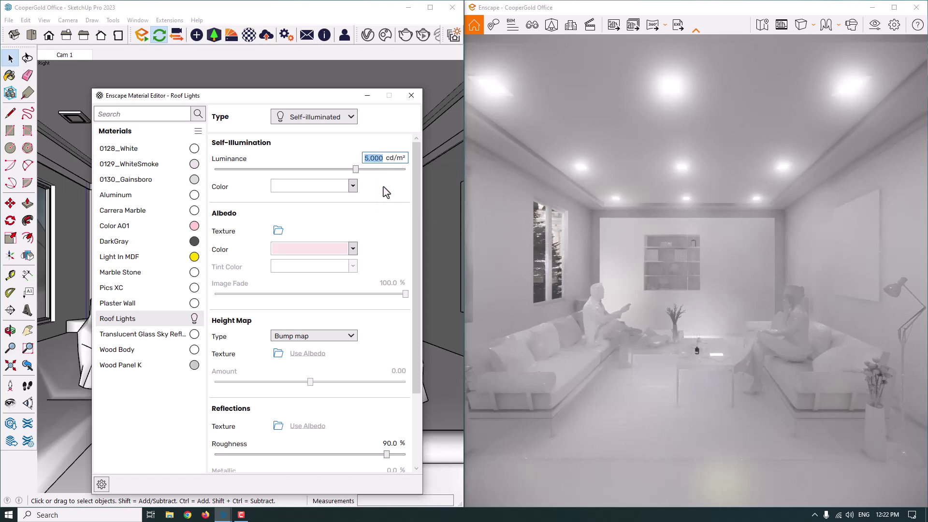
pyautogui.write('100')
pyautogui.press('Return')
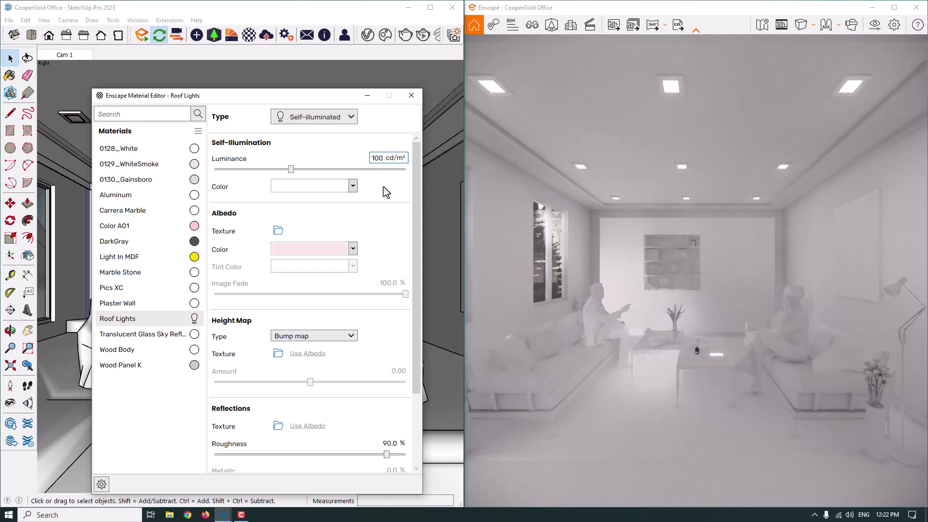
# Step: Try pale yellow #FFE880 as the Roof Lights self-illumination color and change it back to near white
pyautogui.click(352, 187)
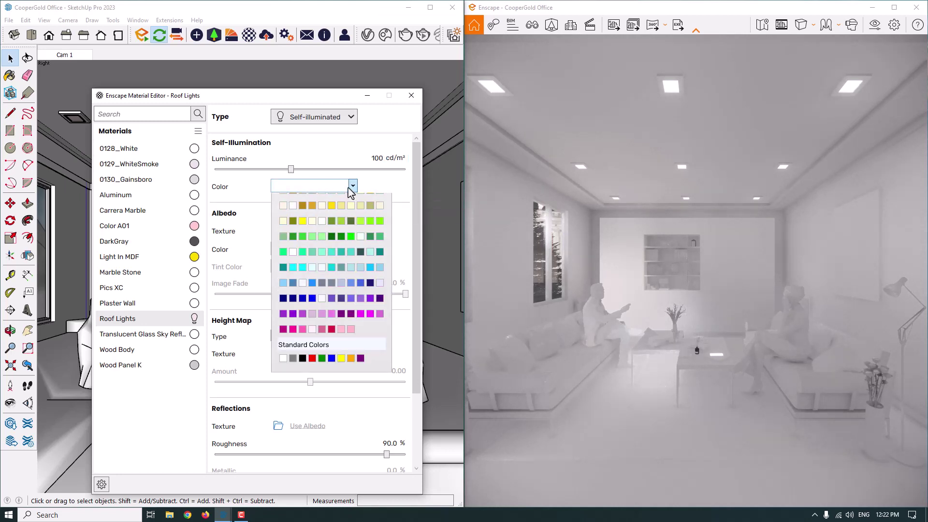
pyautogui.click(327, 203)
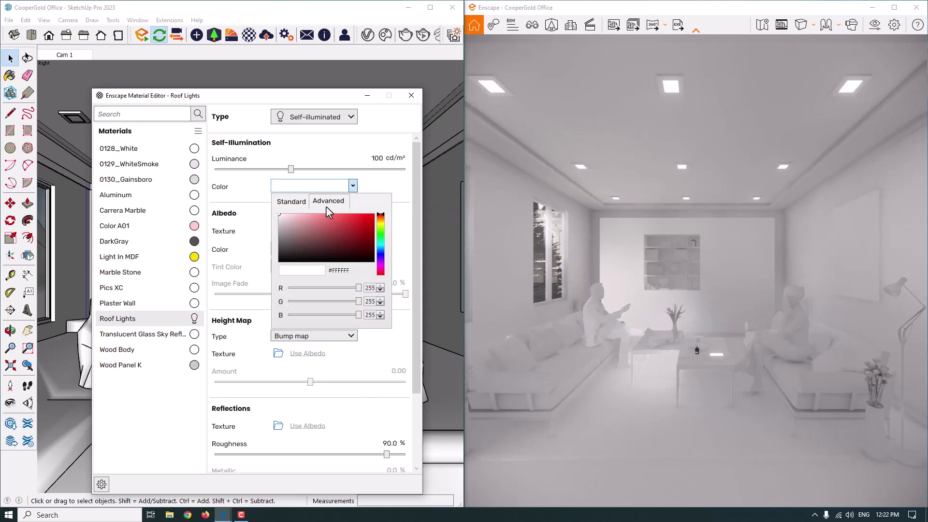
pyautogui.moveTo(383, 220); pyautogui.dragTo(382, 220)
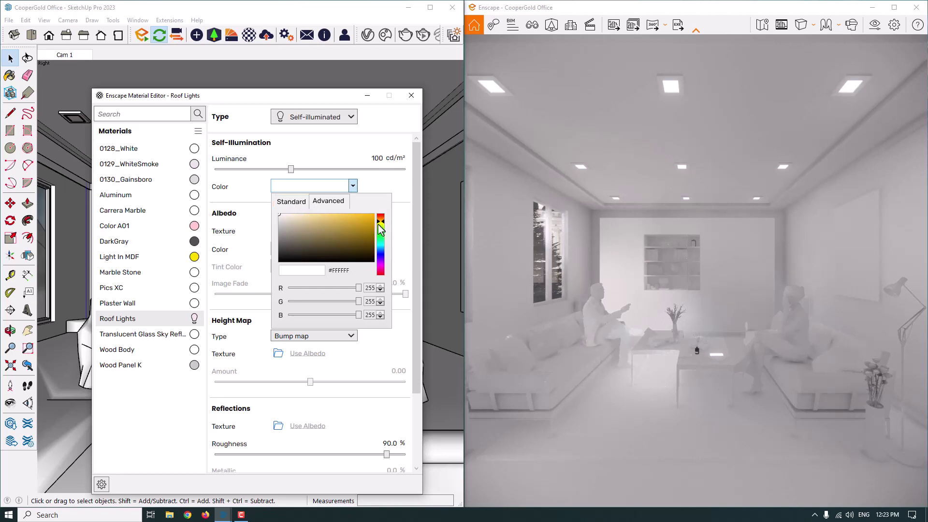
pyautogui.moveTo(386, 227); pyautogui.dragTo(385, 223)
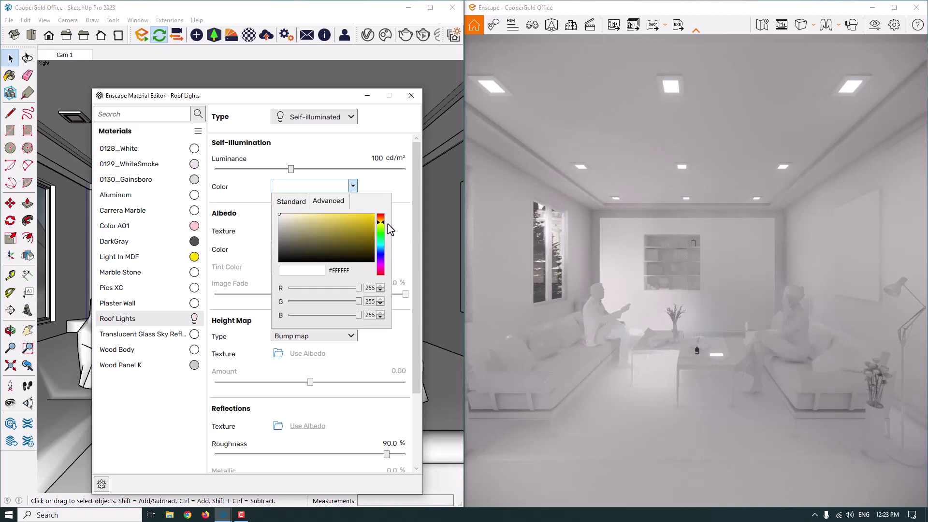
pyautogui.moveTo(284, 215); pyautogui.dragTo(321, 214)
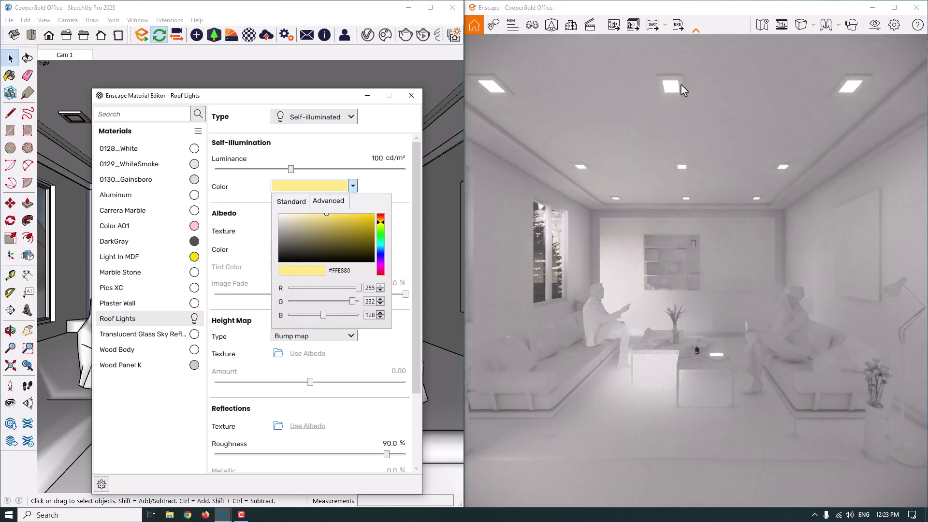
pyautogui.click(279, 218)
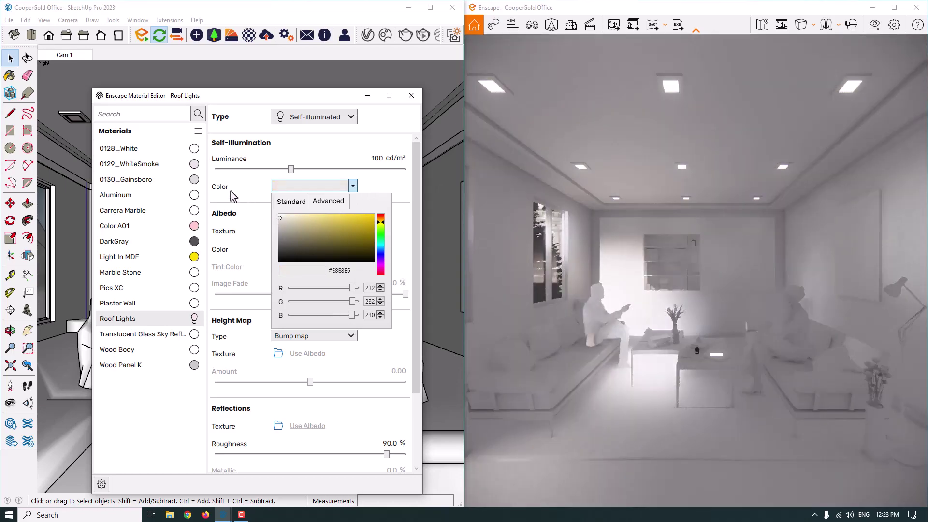
pyautogui.click(368, 193)
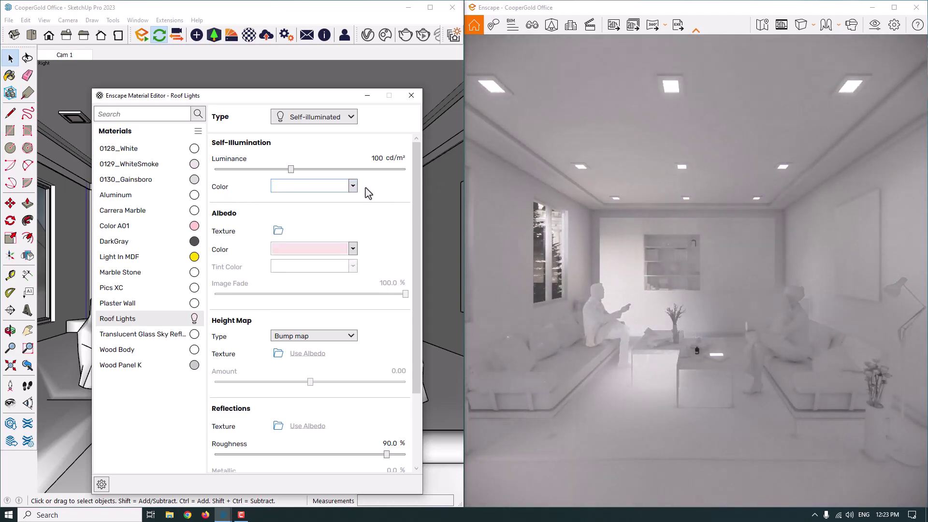
# Step: Set the Roof Lights self-illumination color to a light beige-orange standard swatch
pyautogui.click(334, 188)
pyautogui.click(295, 200)
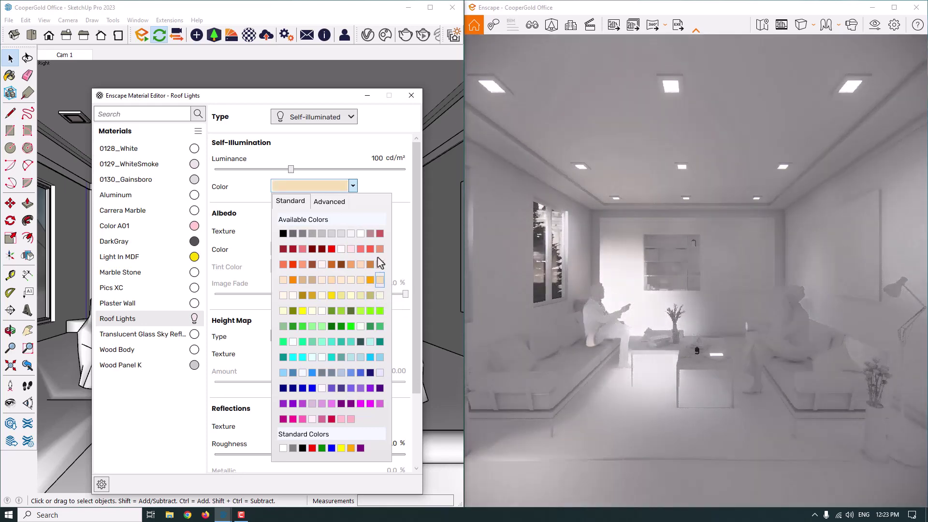
pyautogui.click(379, 284)
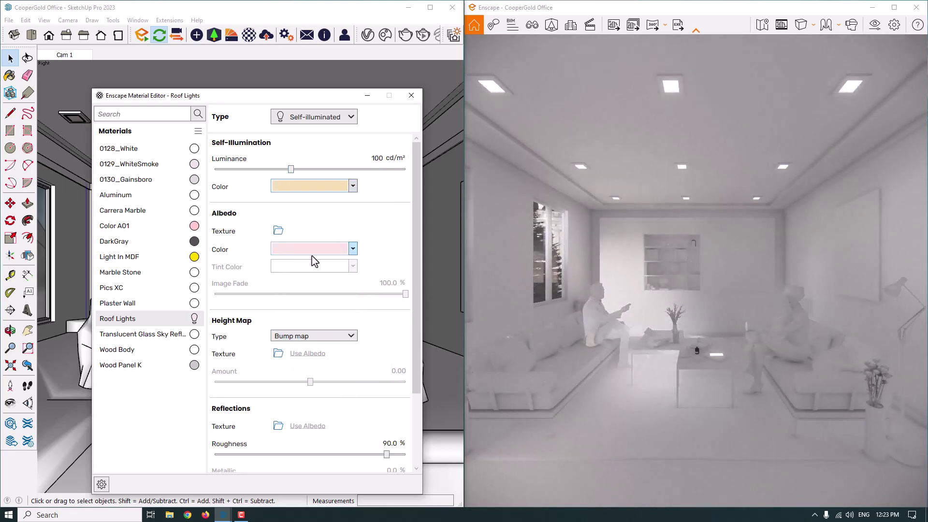
# Step: Set the Roof Lights albedo color to the same light beige-orange swatch and close the Material Editor
pyautogui.click(352, 248)
pyautogui.click(380, 343)
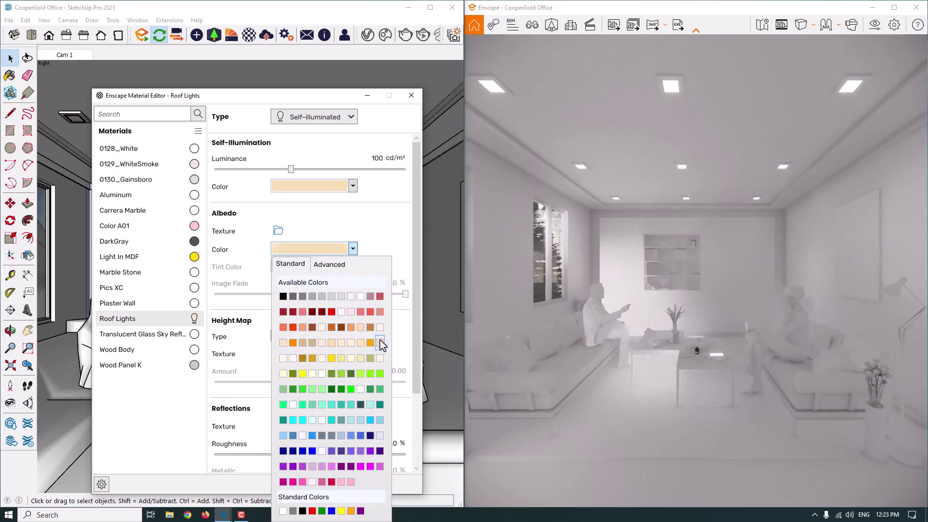
pyautogui.click(518, 181)
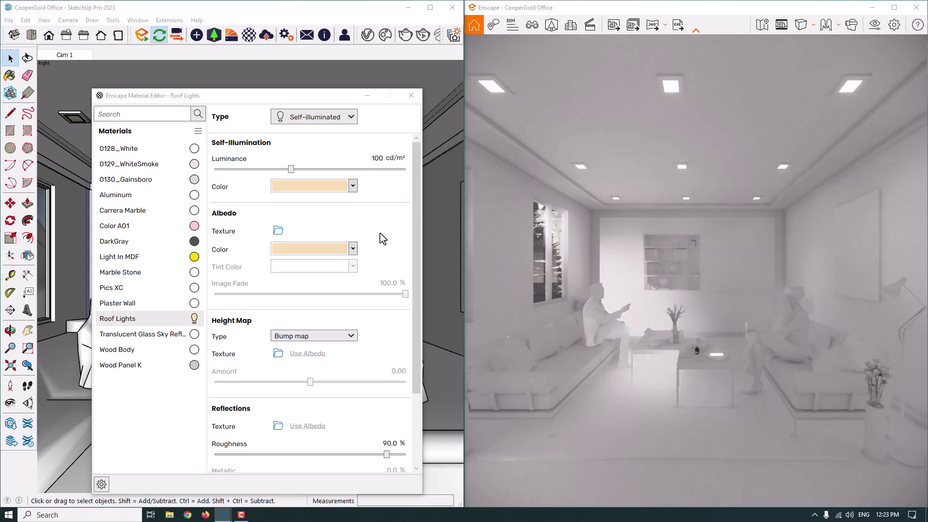
pyautogui.click(411, 95)
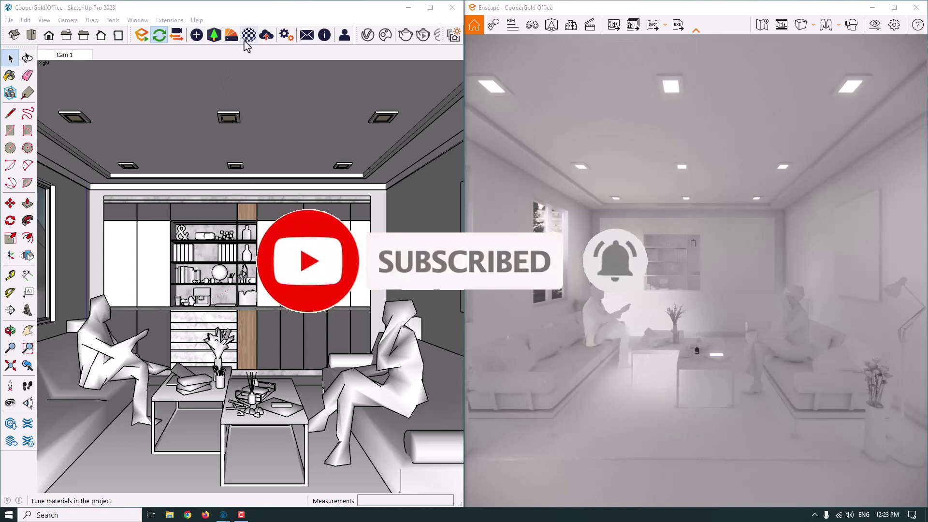
# Step: Inspect the yellow light strips between the marble cabinet panels up close and return to the Cam 1 view
pyautogui.scroll(8, 193, 361)
pyautogui.moveTo(180, 322)
pyautogui.mouseDown(button='middle')
pyautogui.moveTo(348, 314)
pyautogui.moveTo(128, 373)
pyautogui.mouseUp(button='middle')
pyautogui.moveTo(140, 320)
pyautogui.mouseDown(button='middle')
pyautogui.moveTo(200, 329)
pyautogui.moveTo(168, 346)
pyautogui.moveTo(228, 331)
pyautogui.moveTo(209, 334)
pyautogui.mouseUp(button='middle')
pyautogui.press('space')
pyautogui.scroll(2, 158, 313)
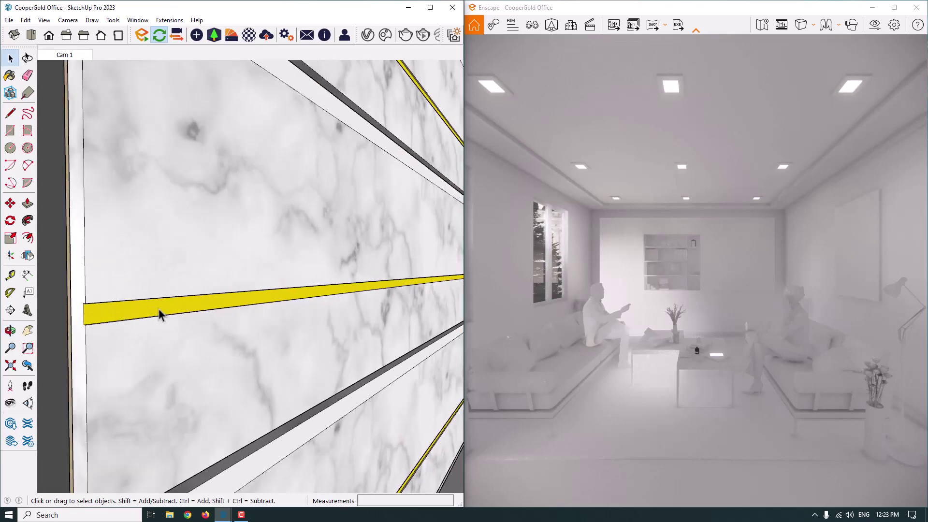
pyautogui.click(63, 53)
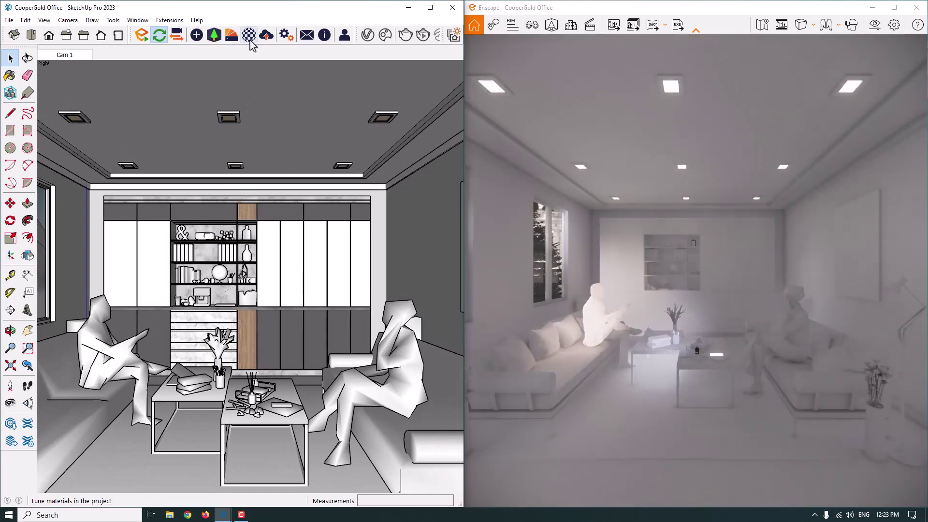
# Step: Change the Light In MDF material type to Self-illuminated and set its luminance to 100 cd/m²
pyautogui.click(249, 35)
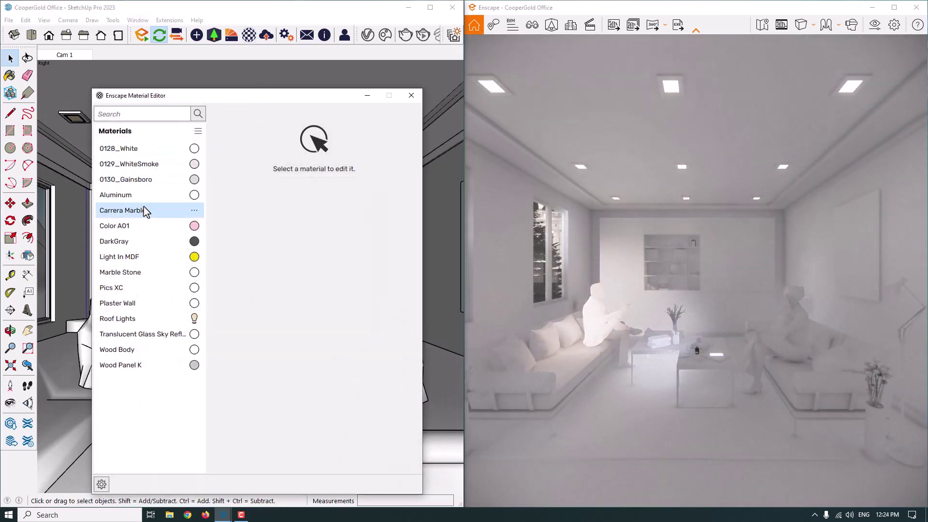
pyautogui.click(136, 260)
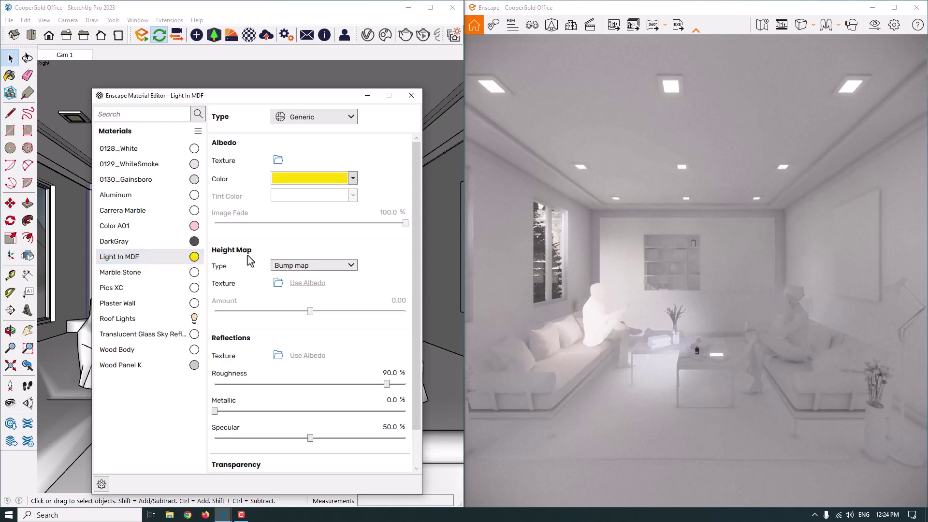
pyautogui.click(345, 121)
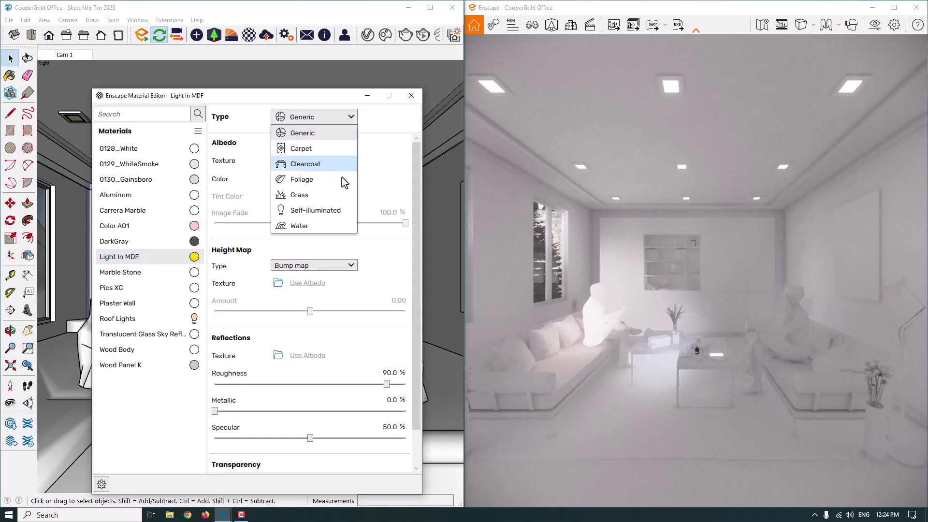
pyautogui.click(335, 210)
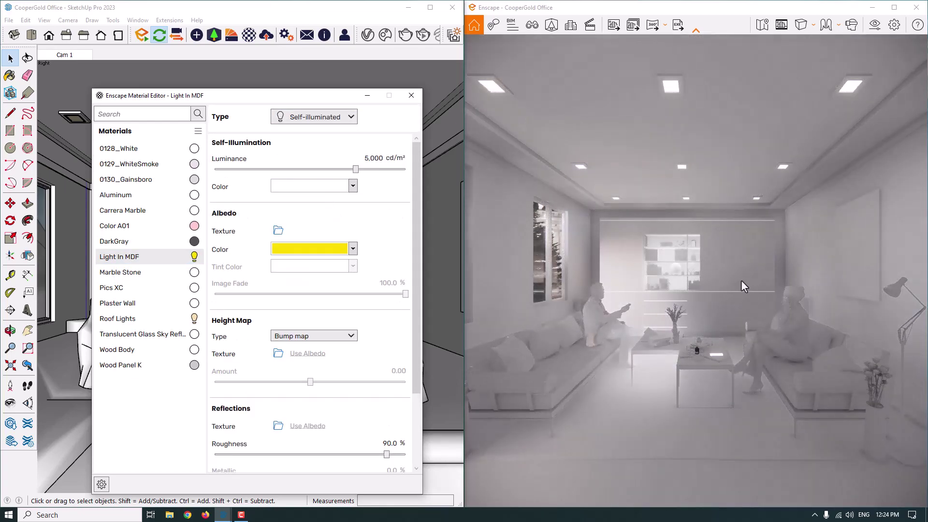
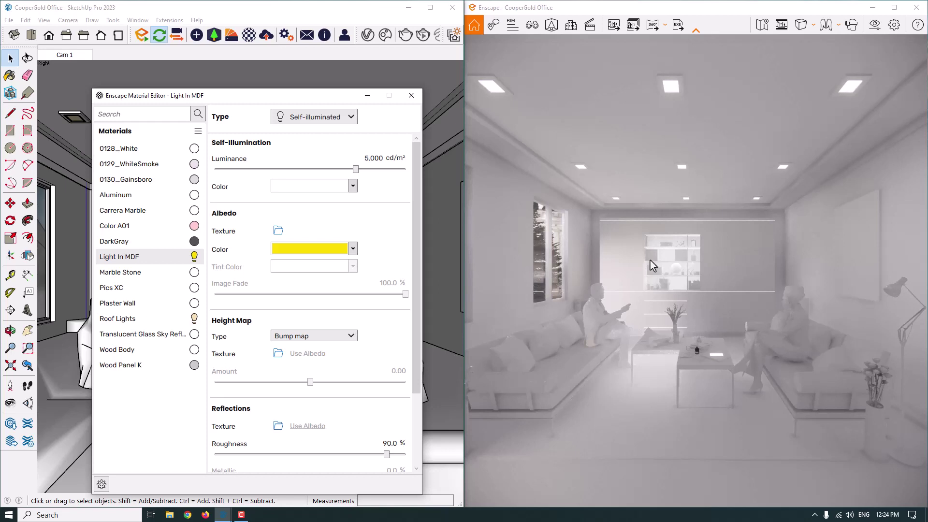
pyautogui.click(384, 158)
pyautogui.write('100')
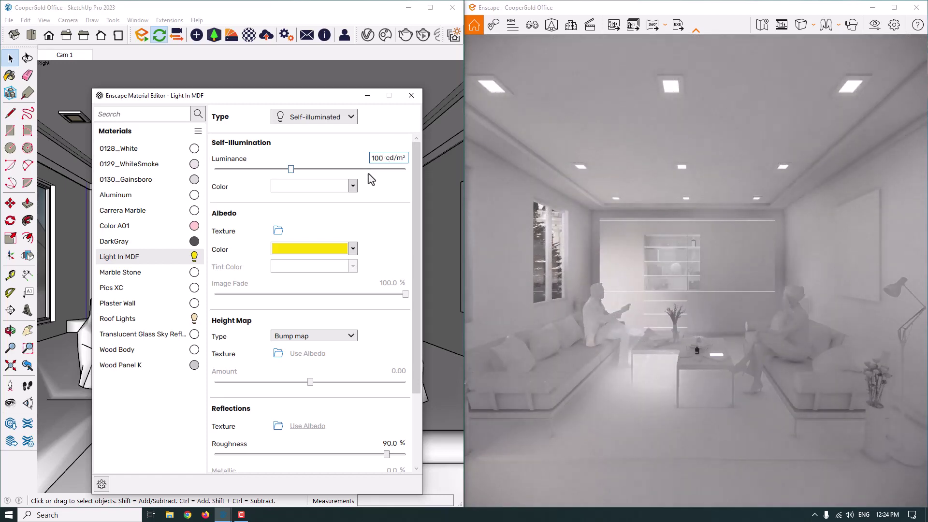
# Step: Set both the self-illumination and albedo colors of Light In MDF to the orchid-purple swatch
pyautogui.click(353, 186)
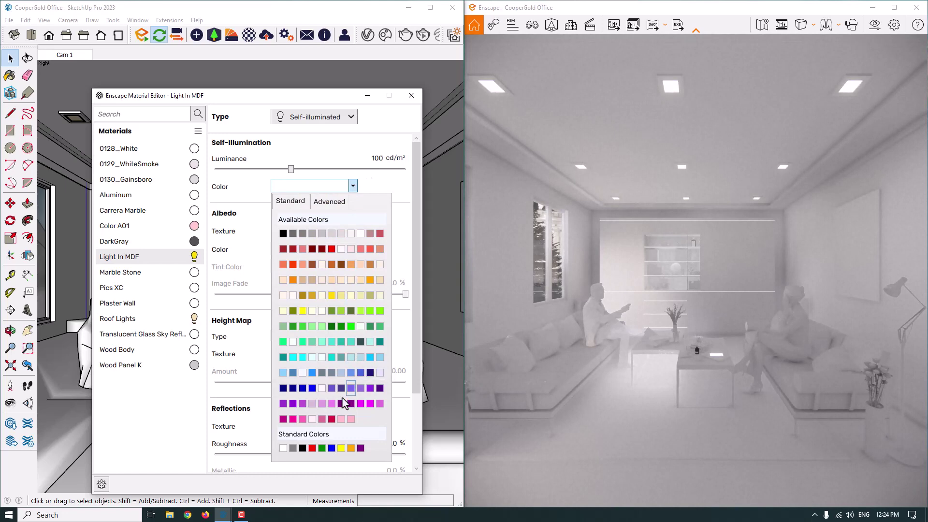
pyautogui.click(380, 403)
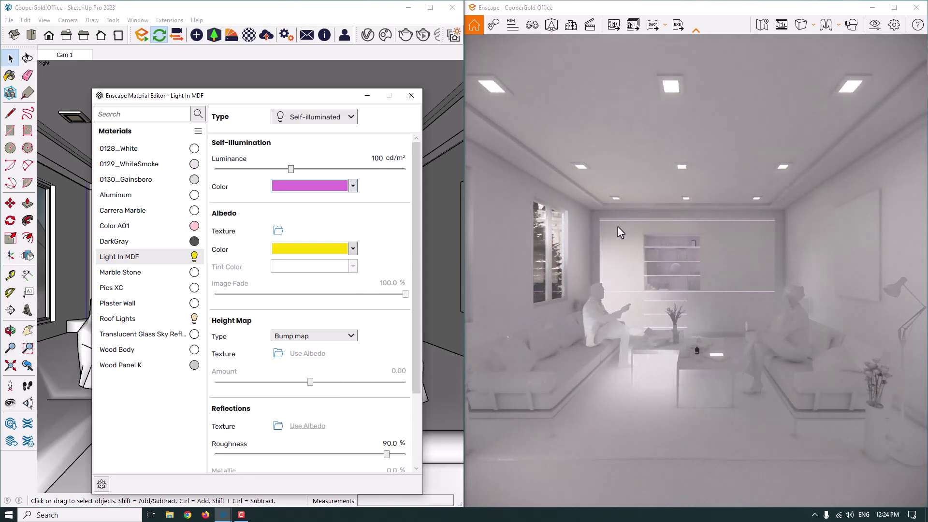
pyautogui.click(353, 248)
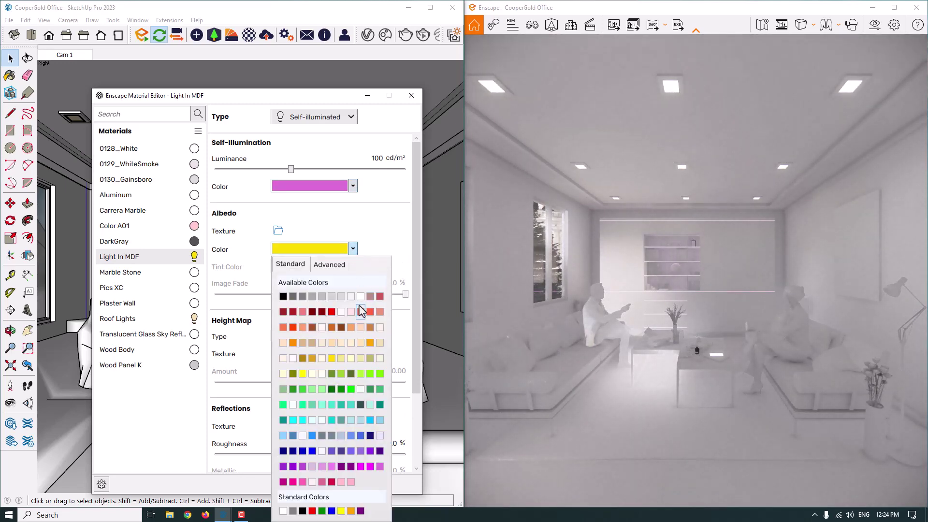
pyautogui.click(380, 467)
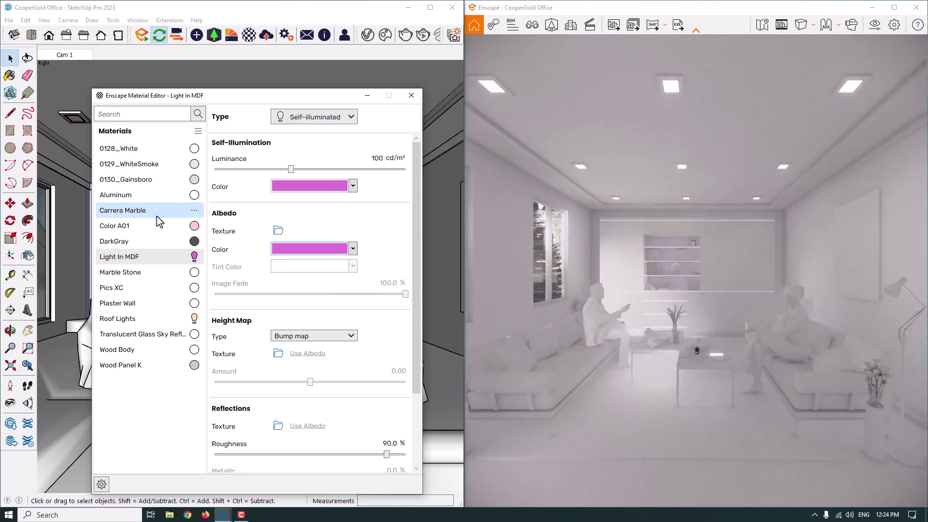
# Step: Give the Roof Lights material the same orchid-purple self-illumination and albedo colors and close the Material Editor
pyautogui.click(145, 319)
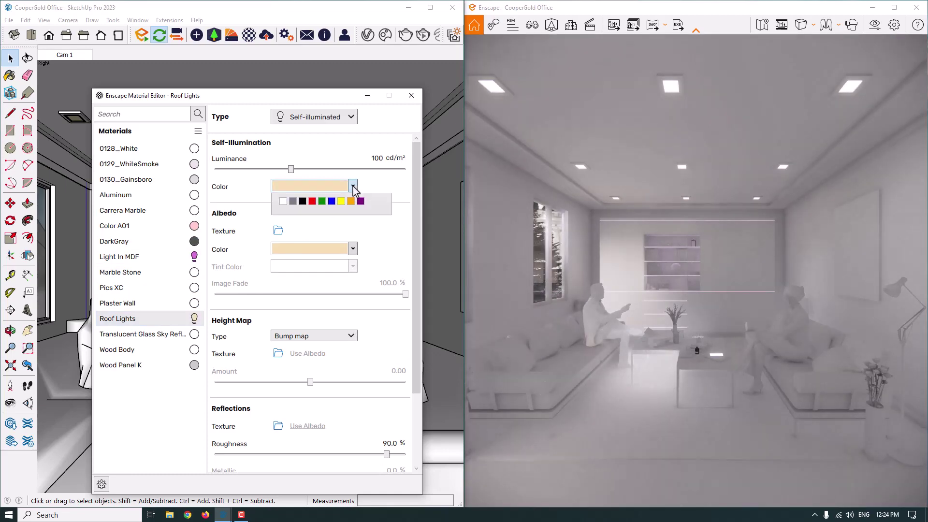
pyautogui.click(352, 186)
pyautogui.click(380, 403)
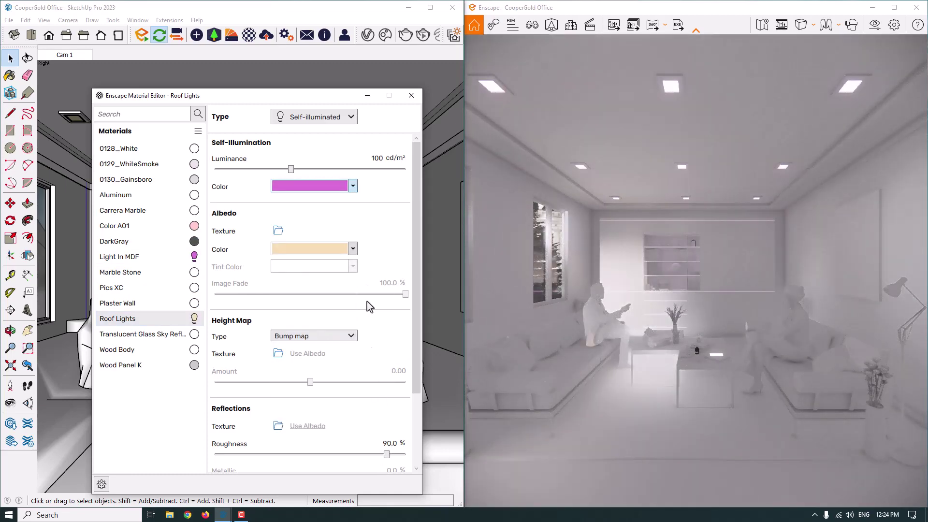
pyautogui.click(352, 248)
pyautogui.click(379, 451)
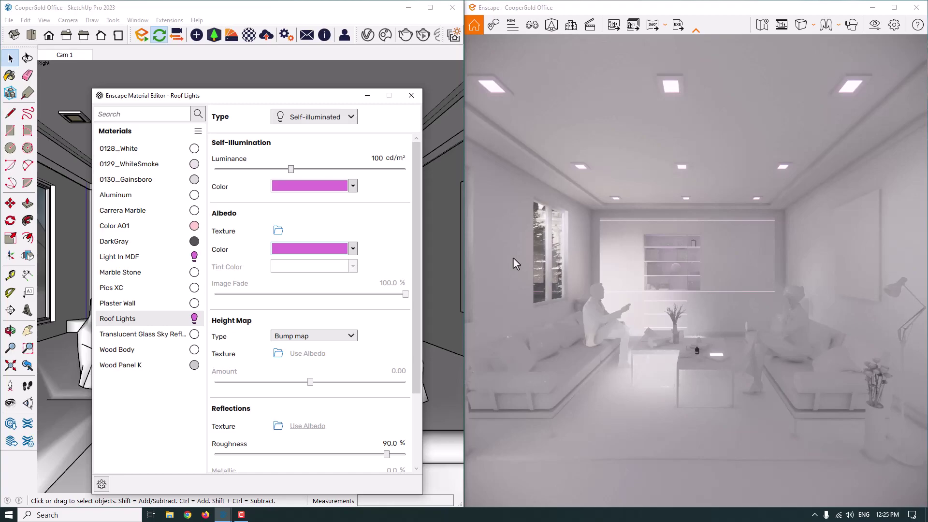
pyautogui.click(412, 95)
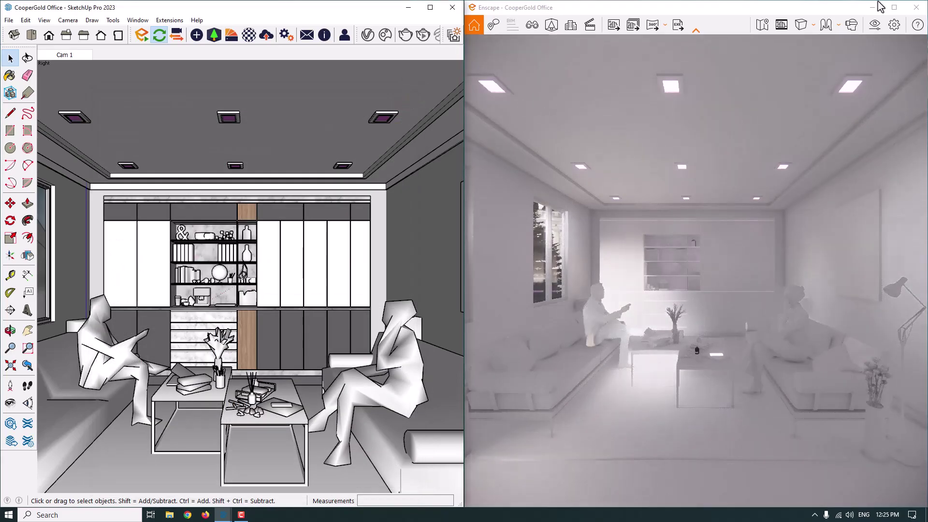
# Step: Maximize the Enscape render window and raise the rendering quality to Ultra in the Visual Settings
pyautogui.click(893, 7)
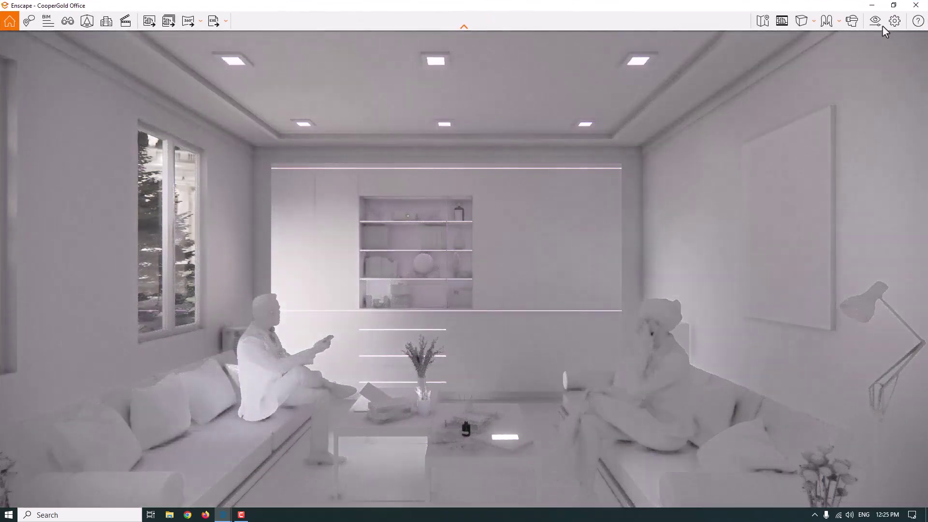
pyautogui.click(877, 22)
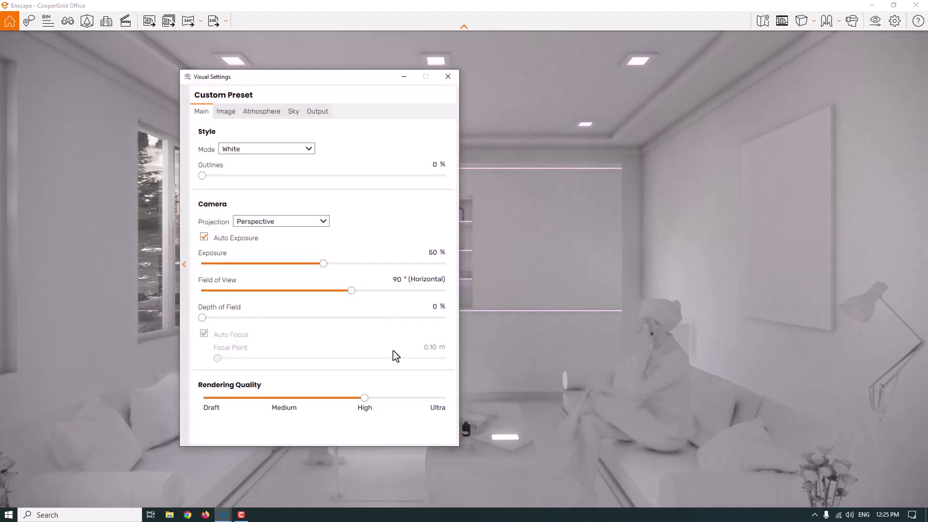
pyautogui.moveTo(365, 398); pyautogui.dragTo(442, 400)
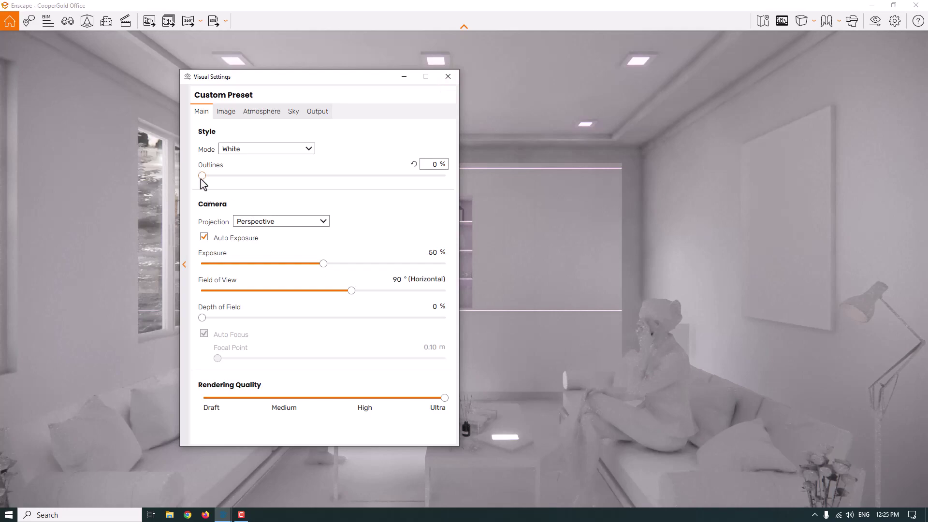
# Step: Set the outlines to 8% and the exposure to 56% in the Visual Settings
pyautogui.moveTo(201, 176); pyautogui.dragTo(207, 177)
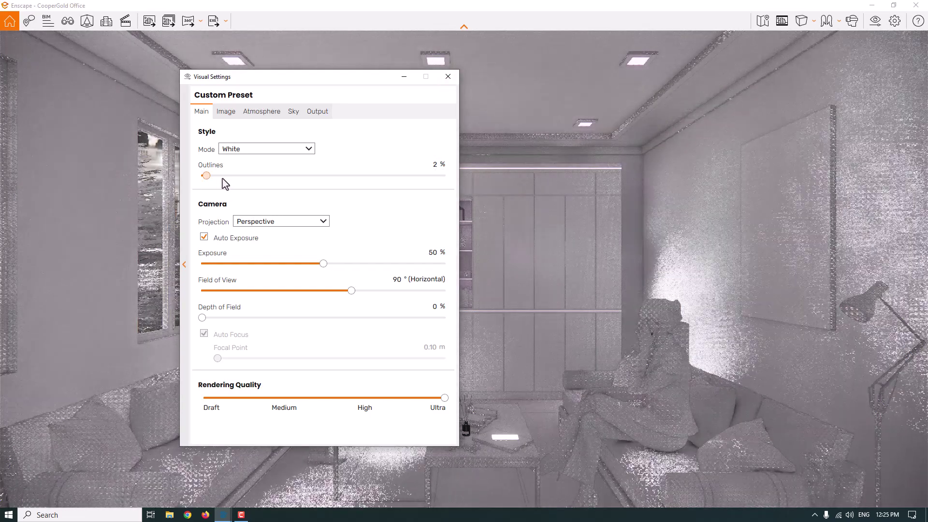
pyautogui.click(229, 179)
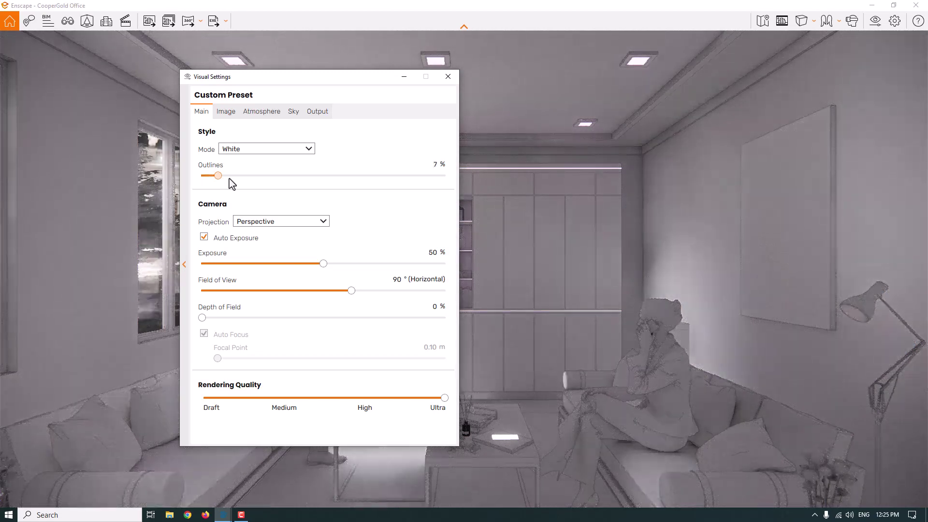
pyautogui.click(229, 178)
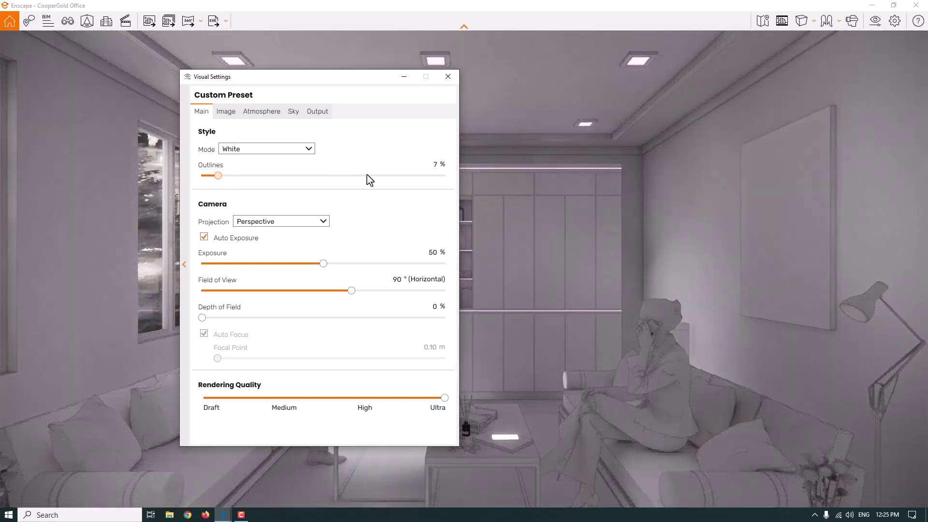
pyautogui.click(432, 164)
pyautogui.write('8')
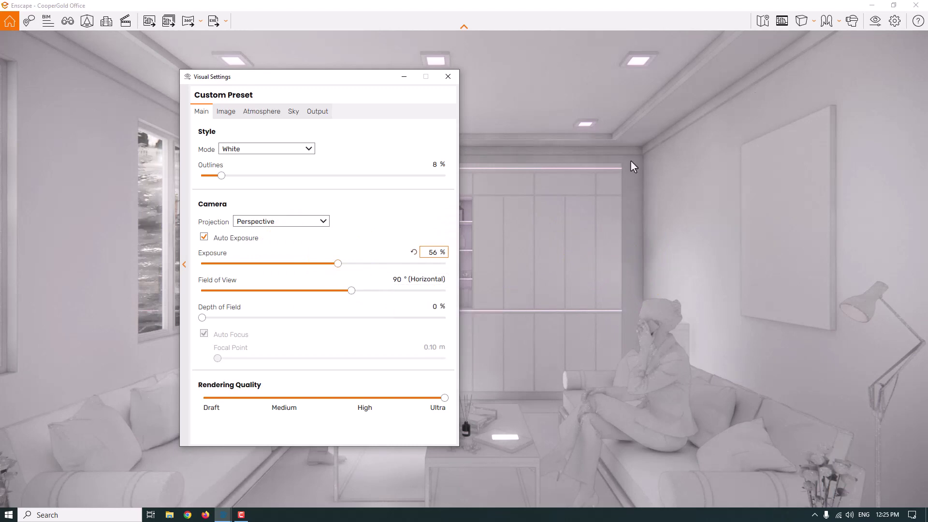
# Step: Turn on the safe frame, try a 109° field of view and reset it to 90°
pyautogui.click(784, 22)
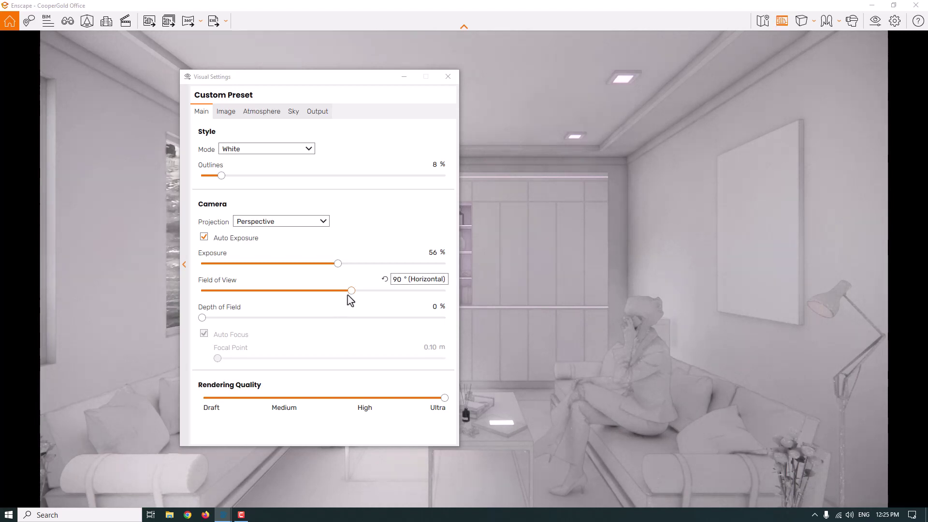
pyautogui.moveTo(351, 292); pyautogui.dragTo(308, 294)
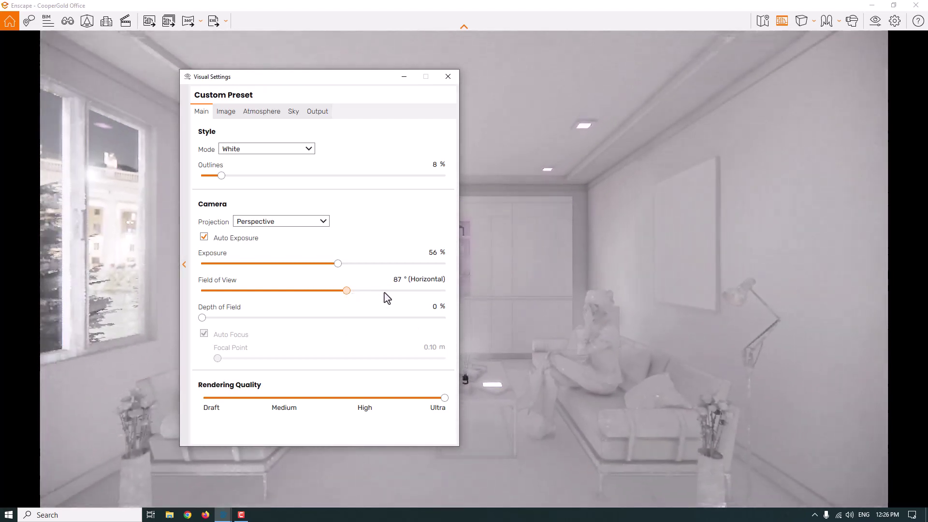
pyautogui.click(386, 291)
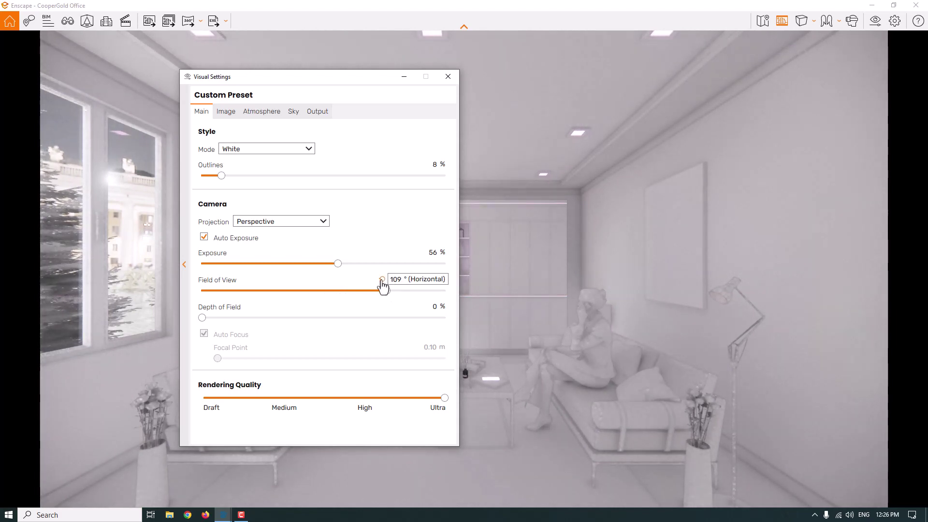
pyautogui.click(382, 280)
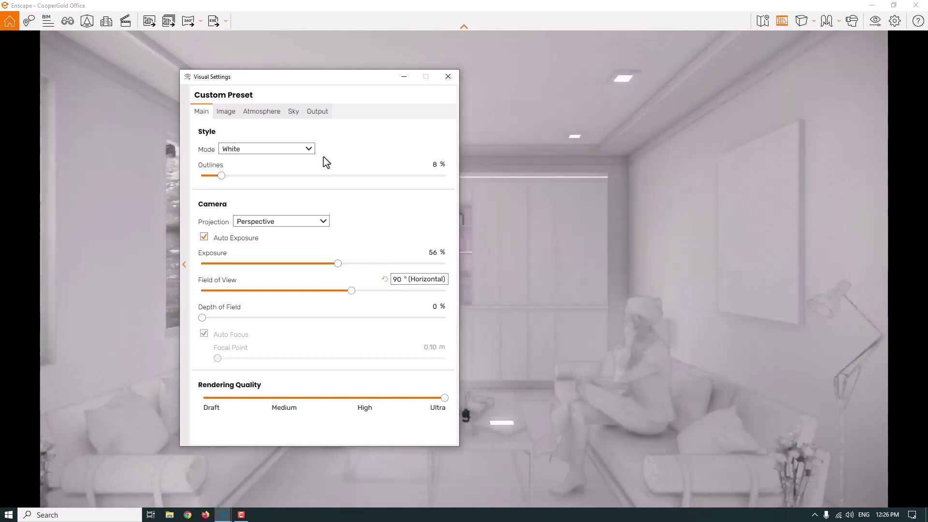
# Step: Switch the output resolution to Custom and set its width to 1440 pixels
pyautogui.click(314, 115)
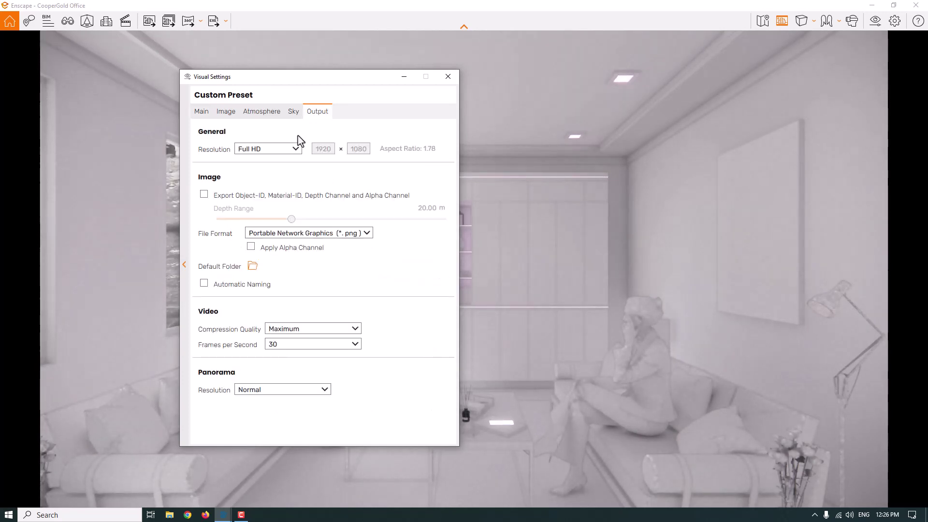
pyautogui.click(291, 149)
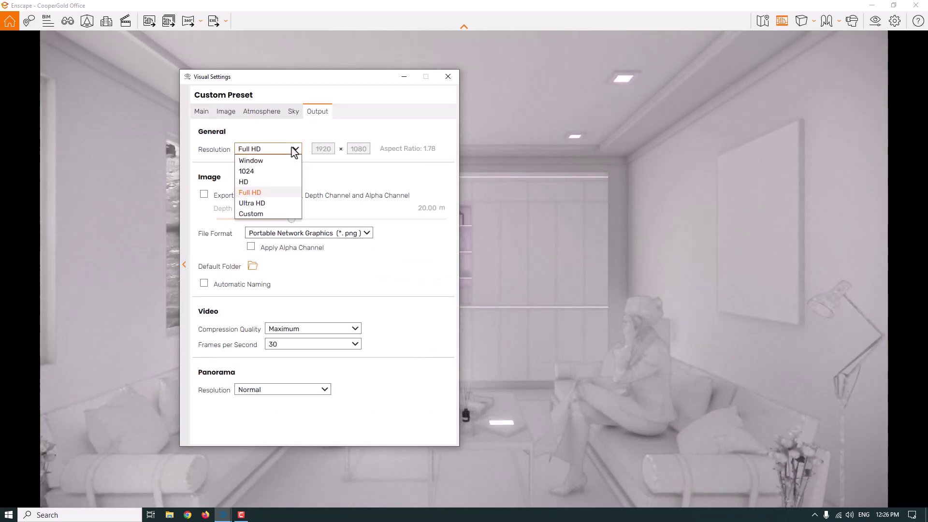
pyautogui.click(265, 213)
pyautogui.doubleClick(330, 149)
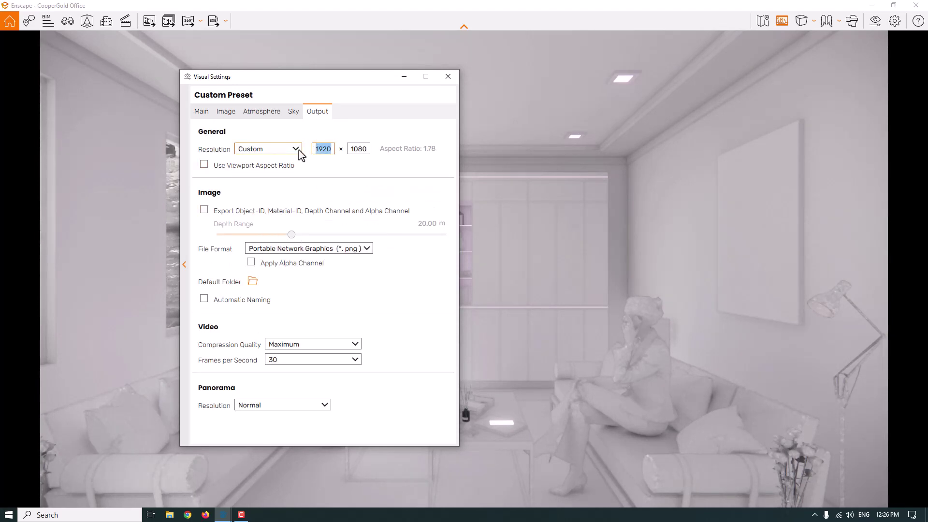
pyautogui.write('144')
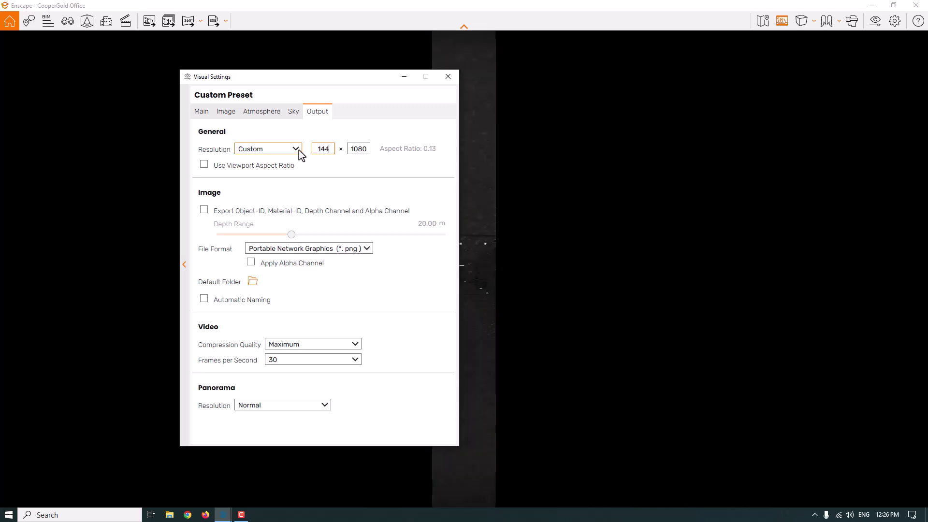
pyautogui.write('0')
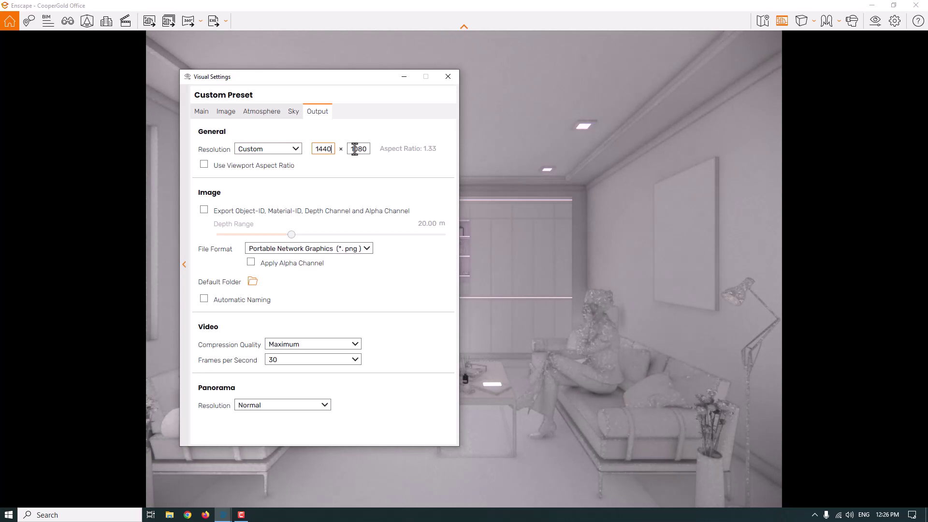
# Step: Set the custom output resolution's height to 1440 pixels and its width to 1080 for a portrait frame
pyautogui.moveTo(352, 149); pyautogui.dragTo(384, 151)
pyautogui.write('1440')
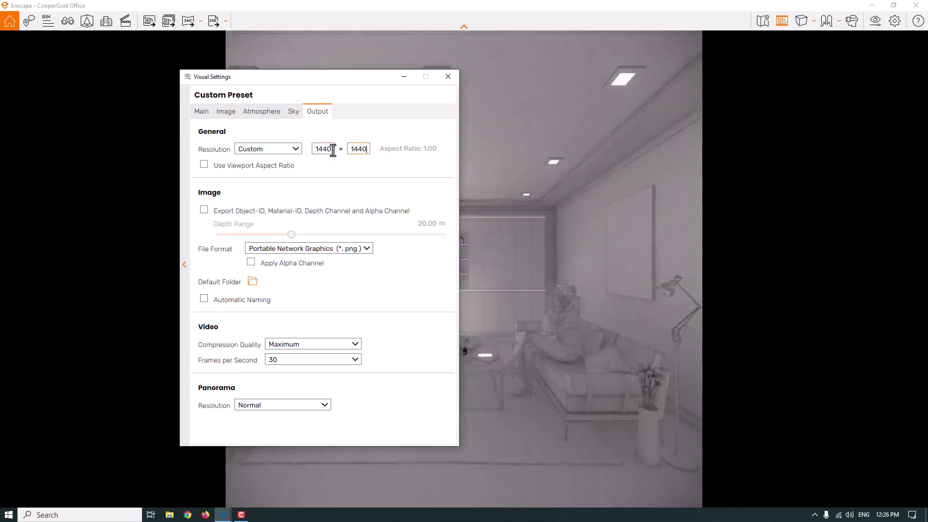
pyautogui.moveTo(333, 150); pyautogui.dragTo(304, 154)
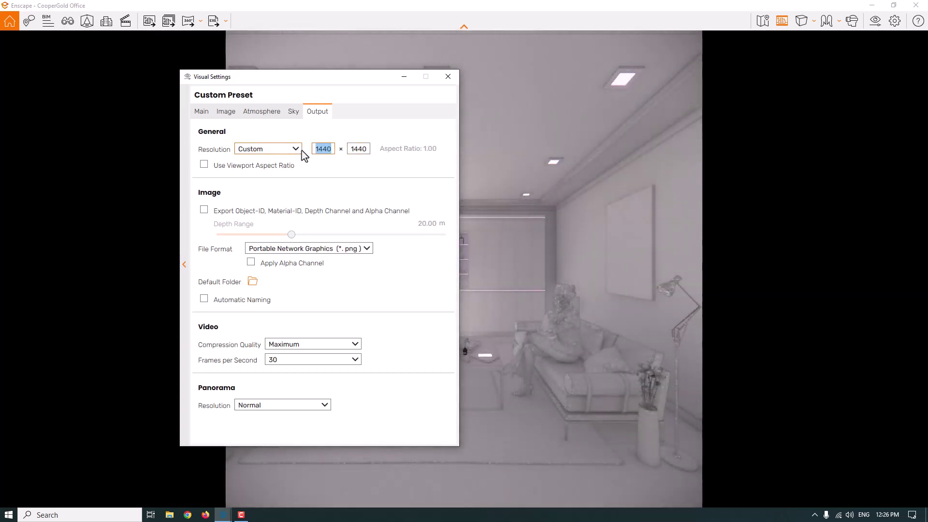
pyautogui.write('1080')
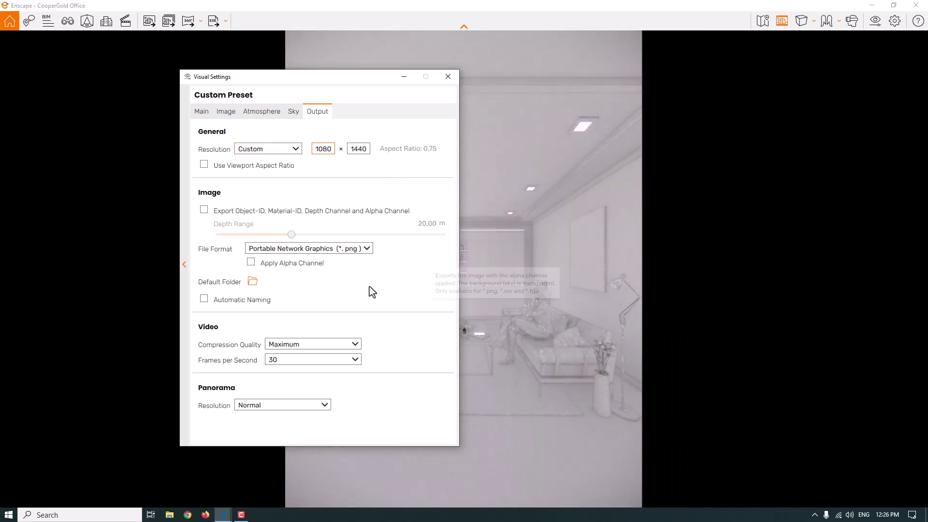
# Step: Move the Visual Settings window clear of the render preview and set the camera's field of view to 58°
pyautogui.click(201, 112)
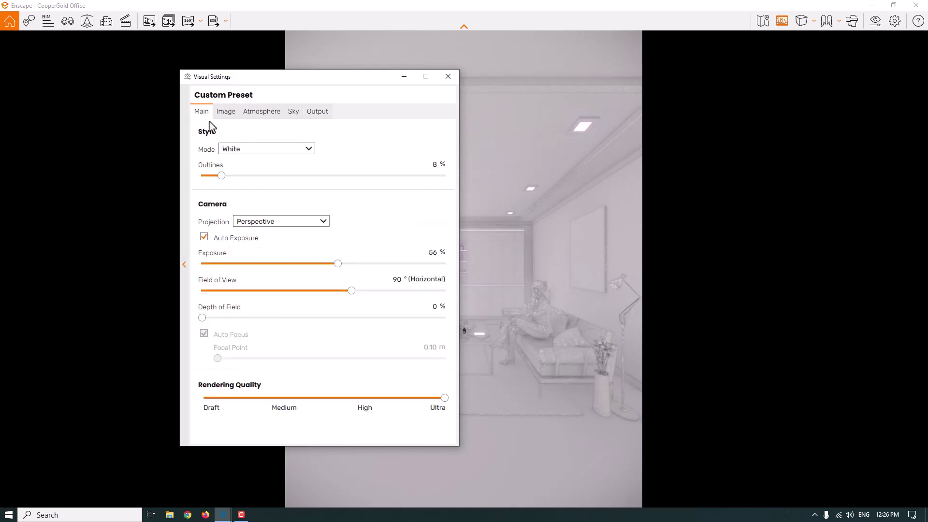
pyautogui.moveTo(362, 79); pyautogui.dragTo(187, 49)
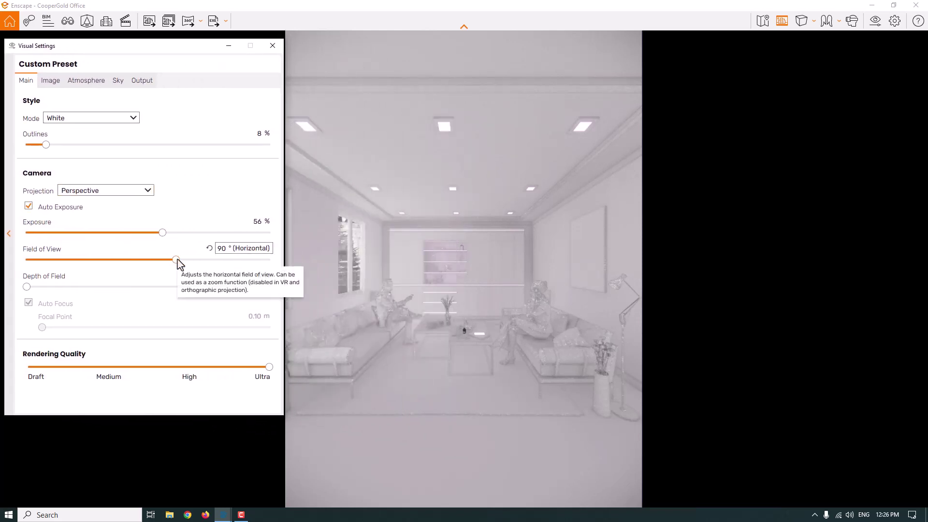
pyautogui.moveTo(176, 260); pyautogui.dragTo(141, 265)
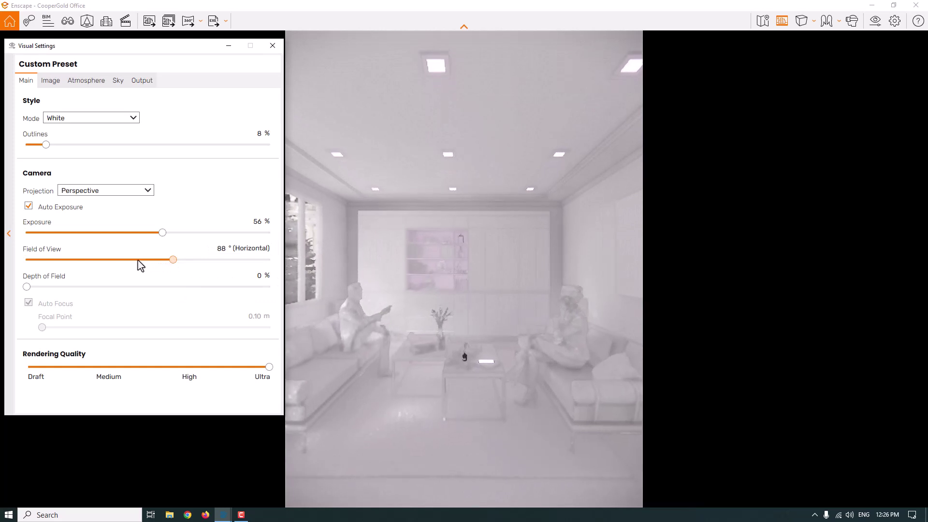
pyautogui.click(115, 260)
pyautogui.doubleClick(220, 248)
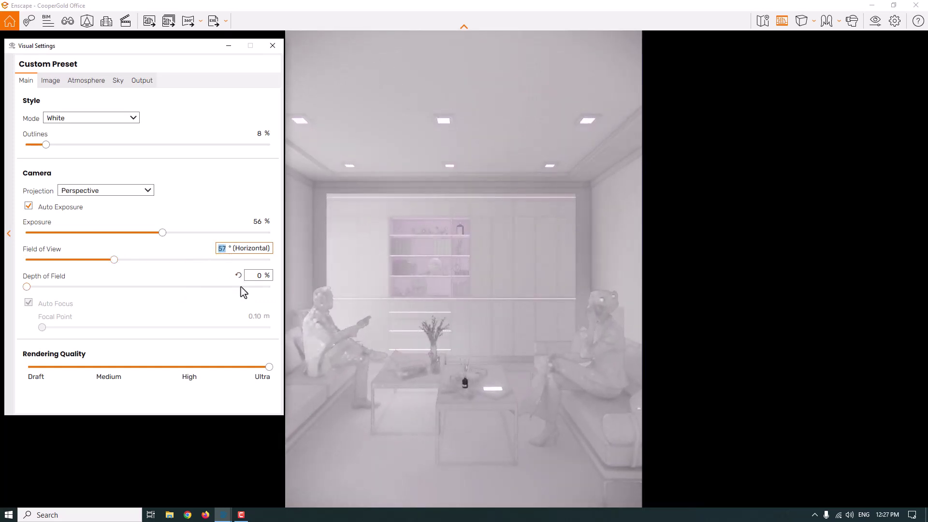
pyautogui.write('58')
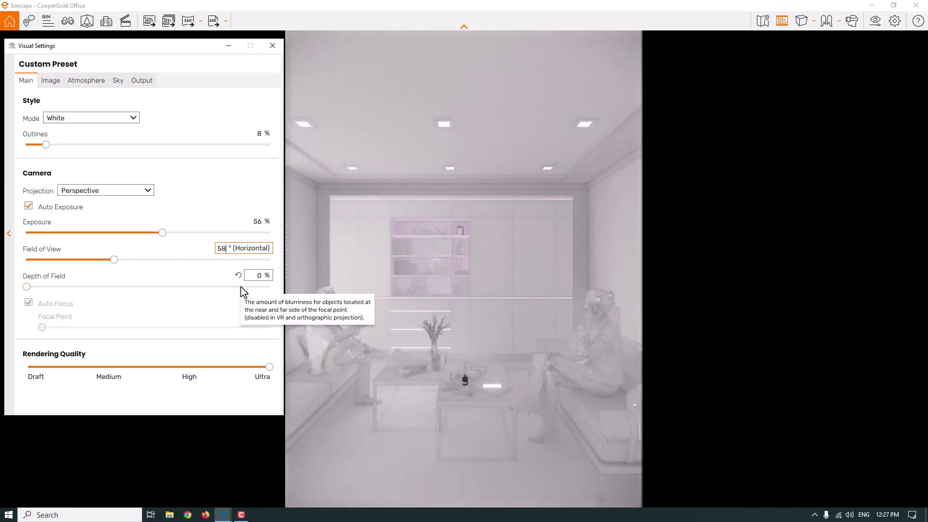
pyautogui.press('Return')
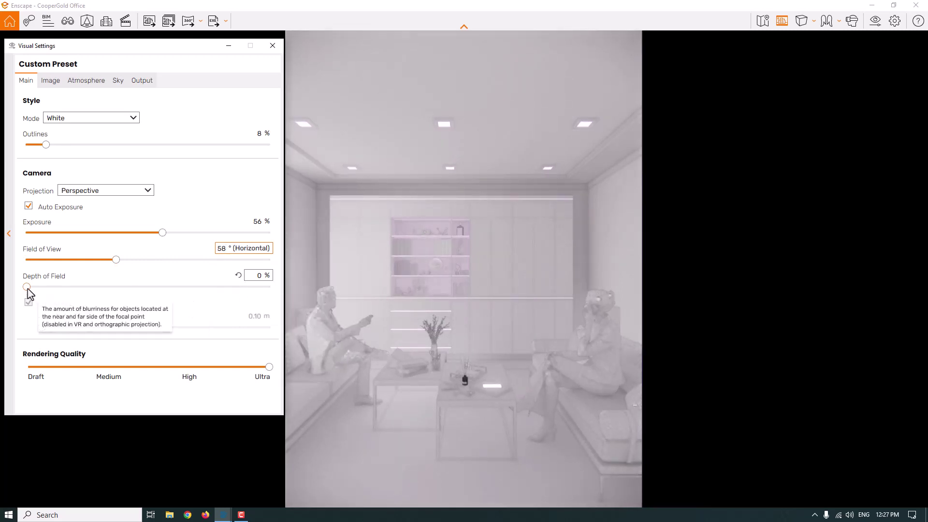
# Step: Set the depth of field to 10%, turn off Auto Focus and set the focal point to 5.44 m
pyautogui.moveTo(27, 288); pyautogui.dragTo(52, 296)
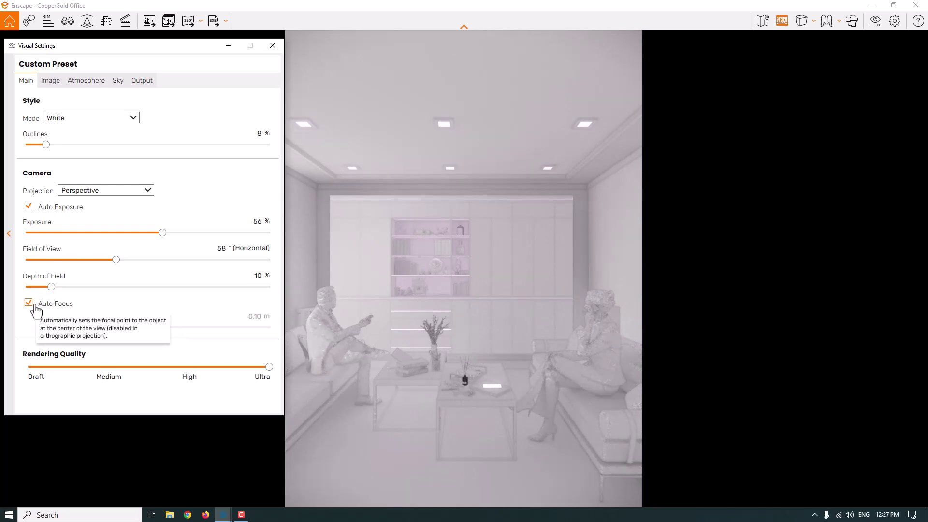
pyautogui.click(30, 303)
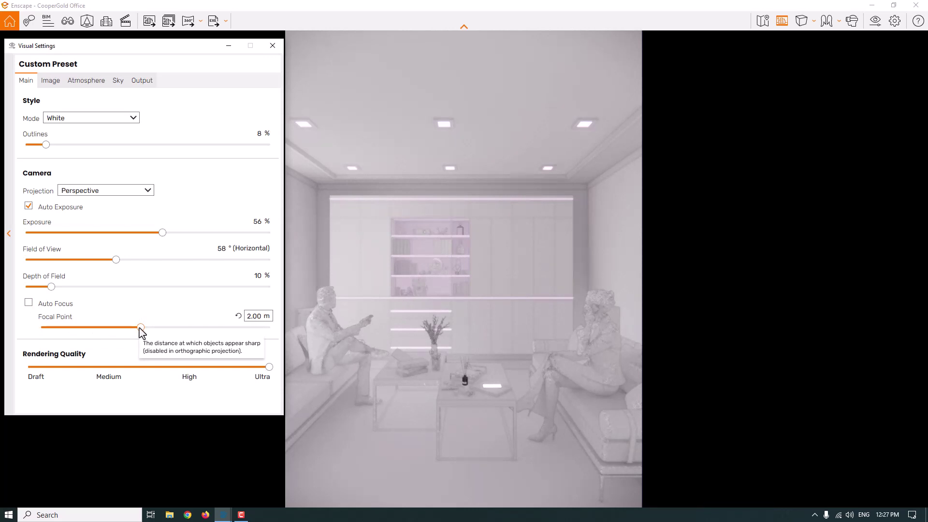
pyautogui.moveTo(141, 328); pyautogui.dragTo(101, 334)
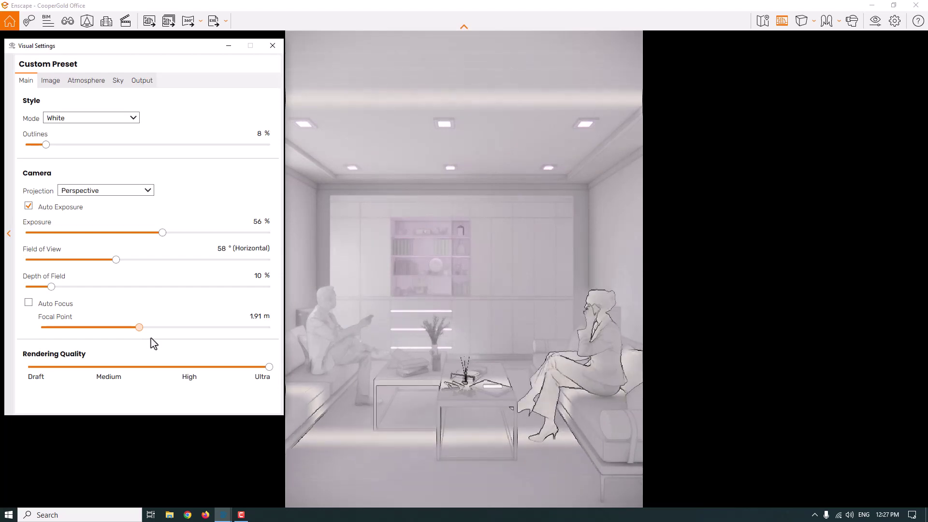
pyautogui.click(152, 327)
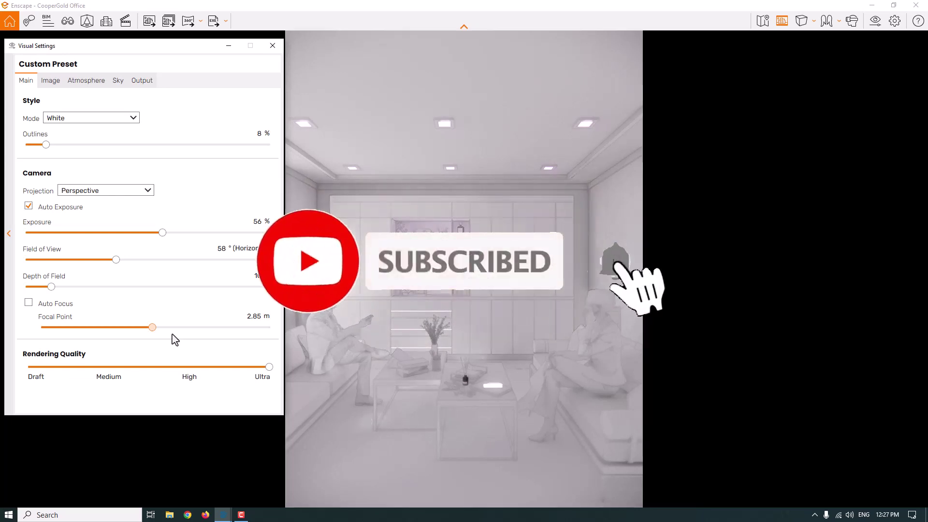
pyautogui.click(173, 327)
pyautogui.doubleClick(257, 317)
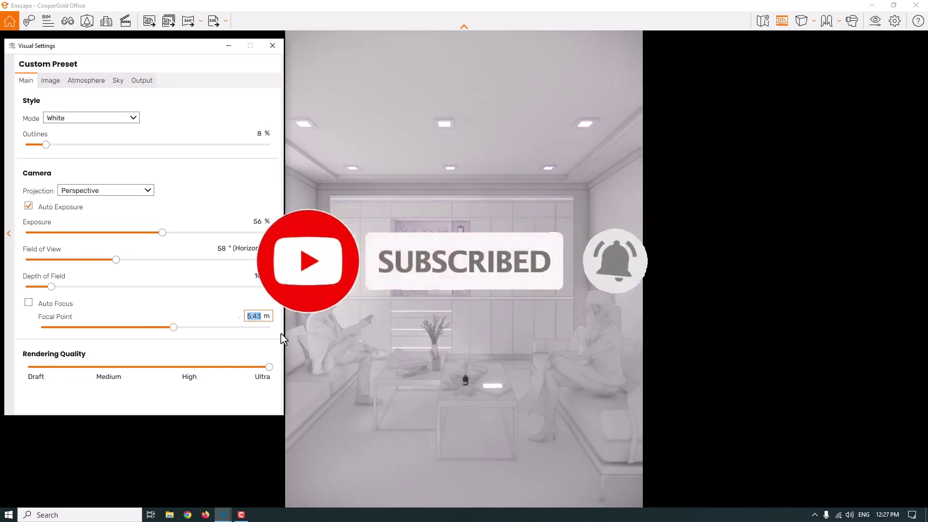
pyautogui.write('5.44')
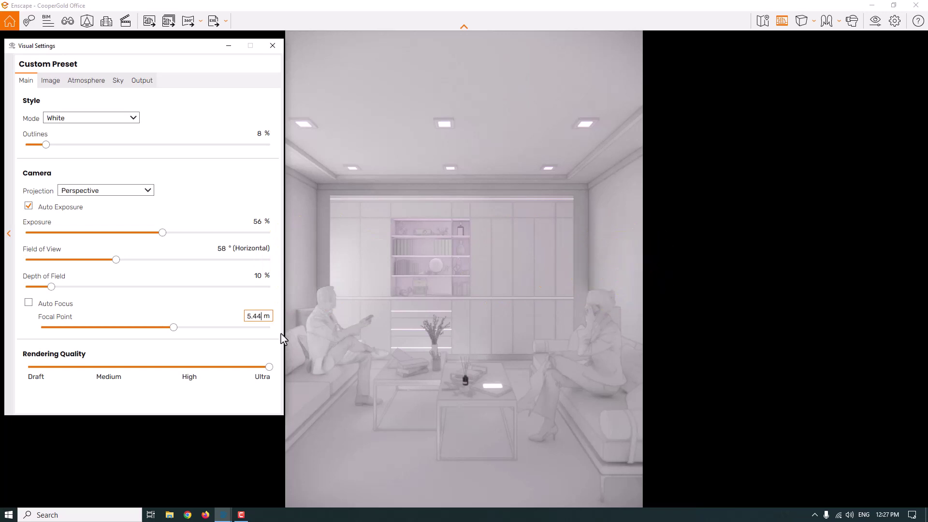
pyautogui.press('Return')
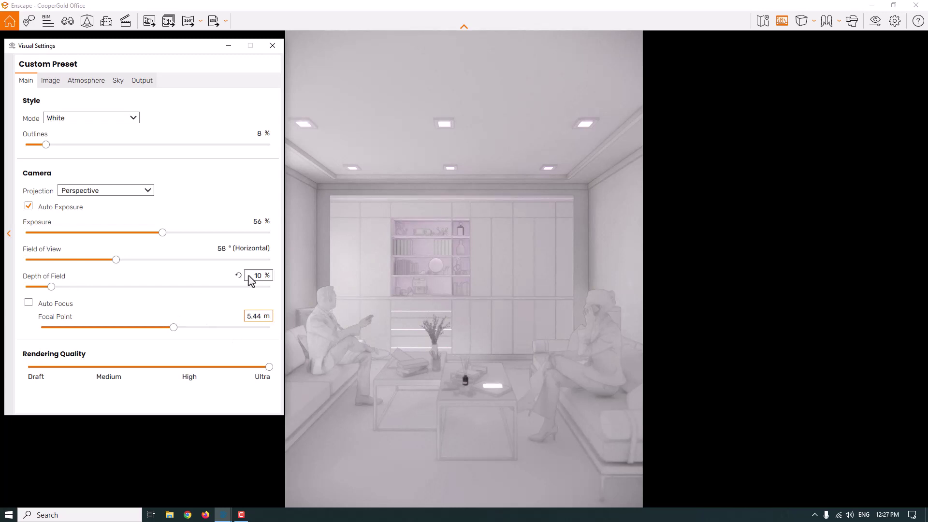
# Step: Try a depth of field of 30% and set it to 7%
pyautogui.moveTo(50, 286); pyautogui.dragTo(53, 286)
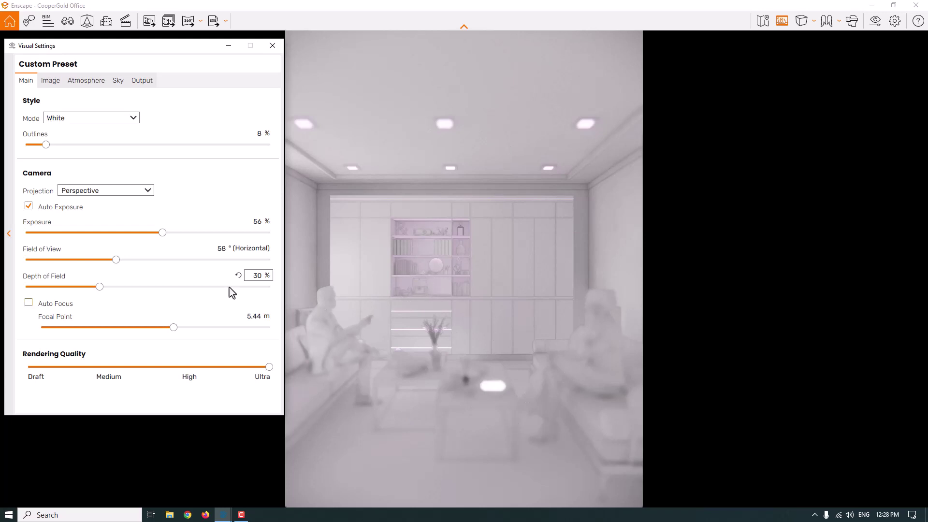
pyautogui.doubleClick(254, 274)
pyautogui.write('7')
pyautogui.press('Return')
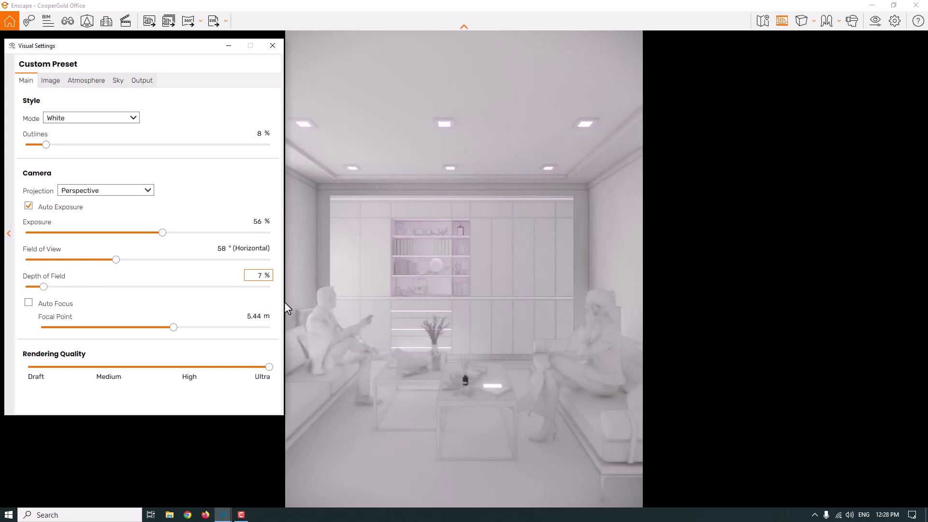
# Step: Turn on Auto Contrast in the image corrections and close the Visual Settings
pyautogui.click(52, 82)
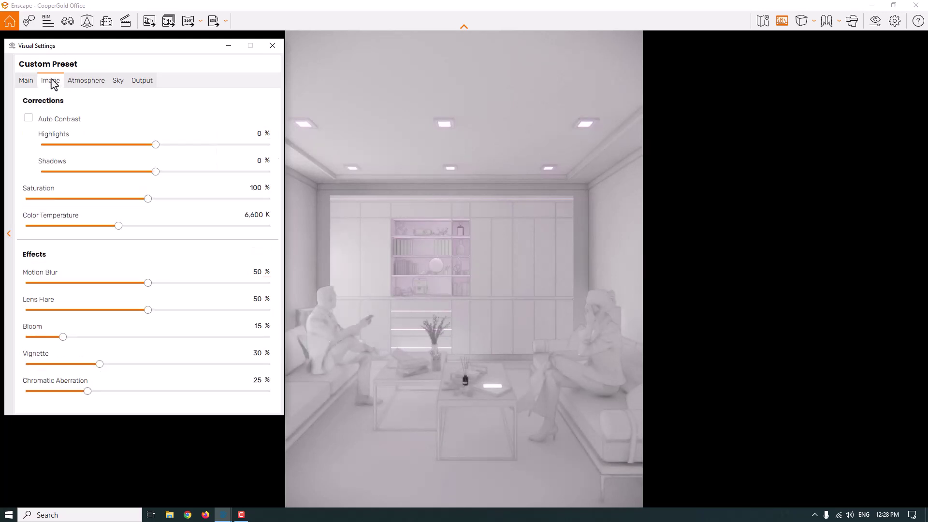
pyautogui.click(29, 118)
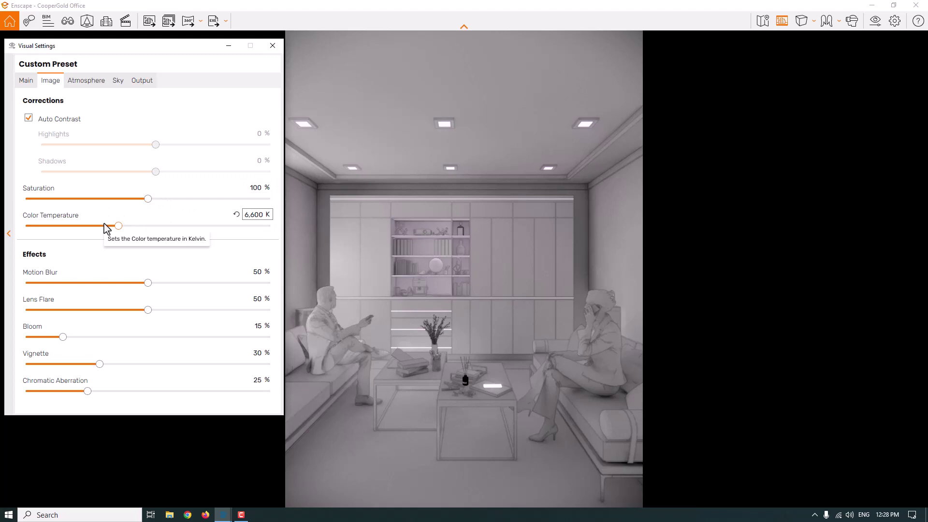
pyautogui.click(272, 46)
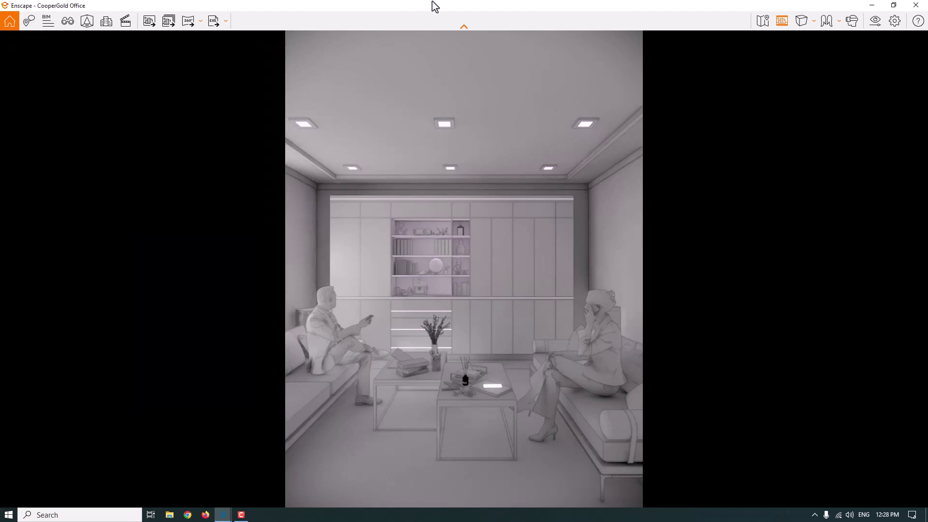
# Step: Bring SketchUp back beside Enscape and set the Roof Lights material's luminance to 300 cd/m² in the Enscape Material Editor
pyautogui.doubleClick(432, 7)
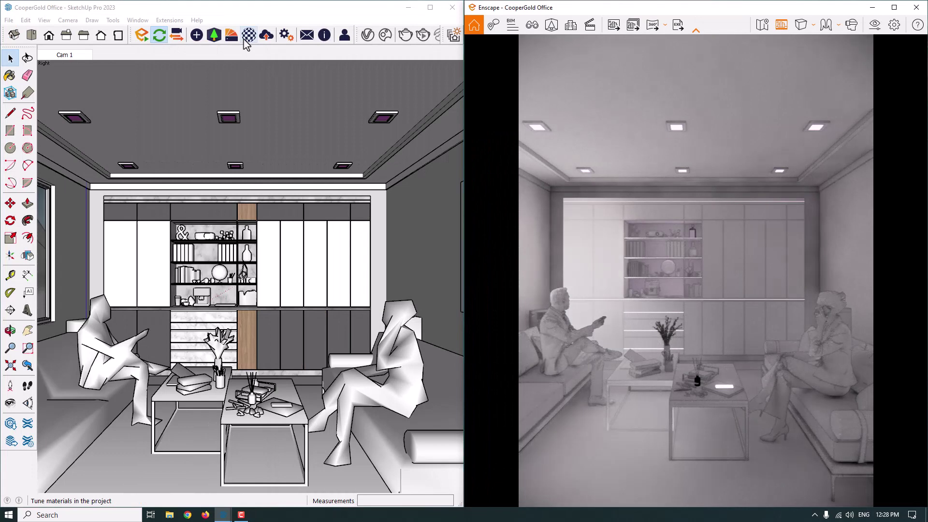
pyautogui.click(244, 40)
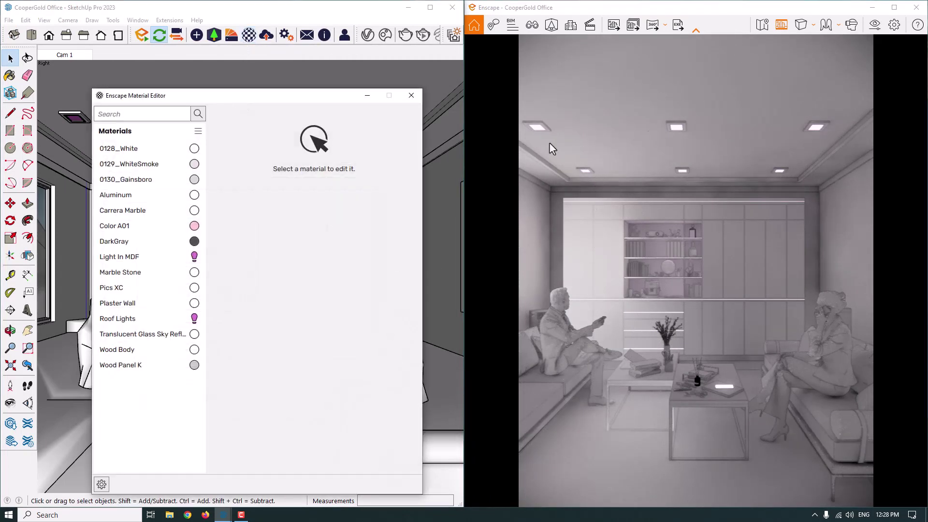
pyautogui.click(156, 319)
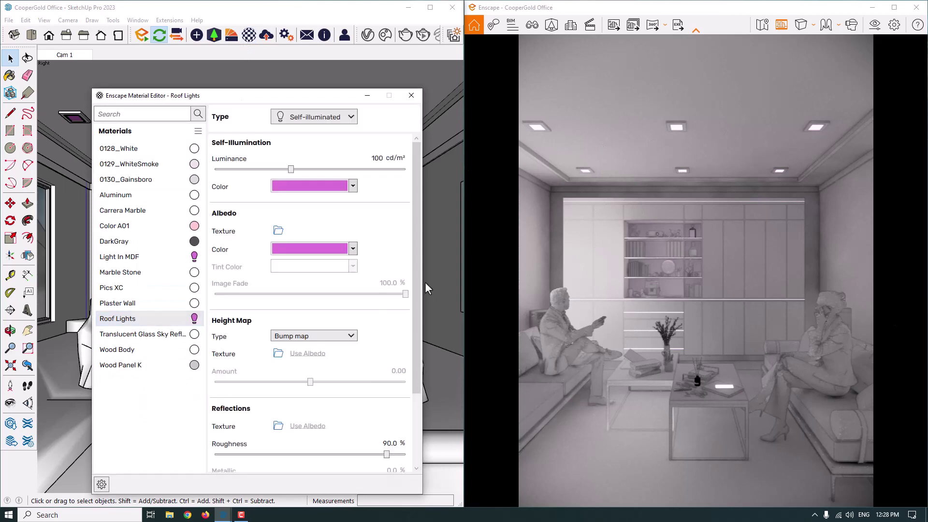
pyautogui.doubleClick(381, 158)
pyautogui.write('300')
pyautogui.press('Return')
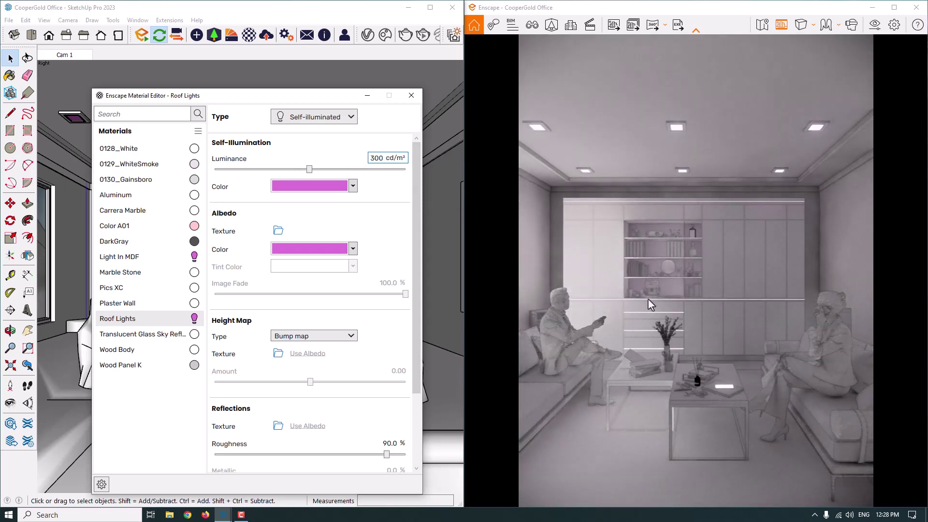
# Step: Set the Light In MDF material's luminance to 300 cd/m² and close the Material Editor
pyautogui.click(145, 257)
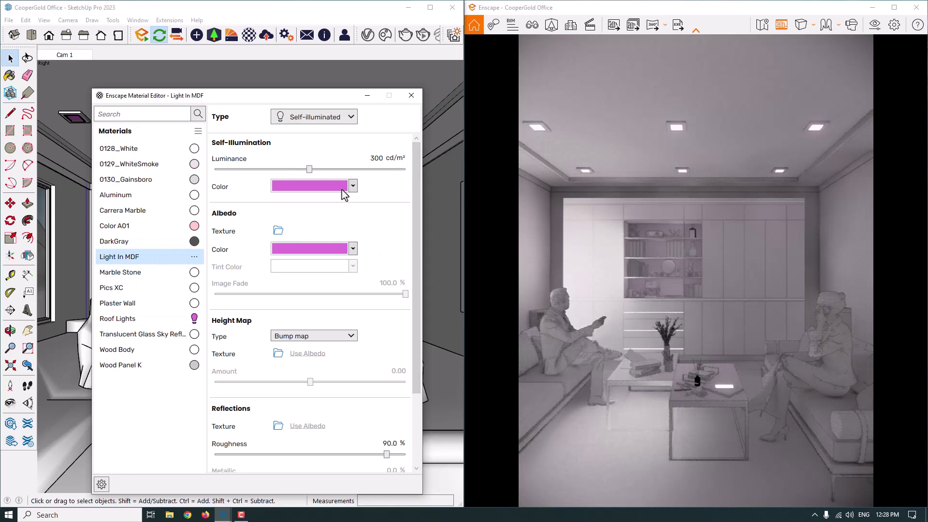
pyautogui.click(378, 158)
pyautogui.write('300')
pyautogui.press('Return')
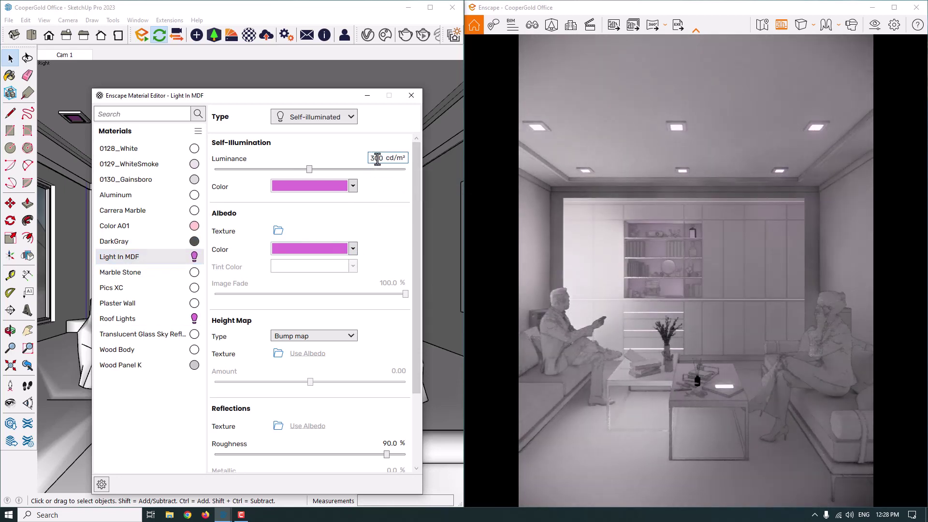
pyautogui.click(686, 249)
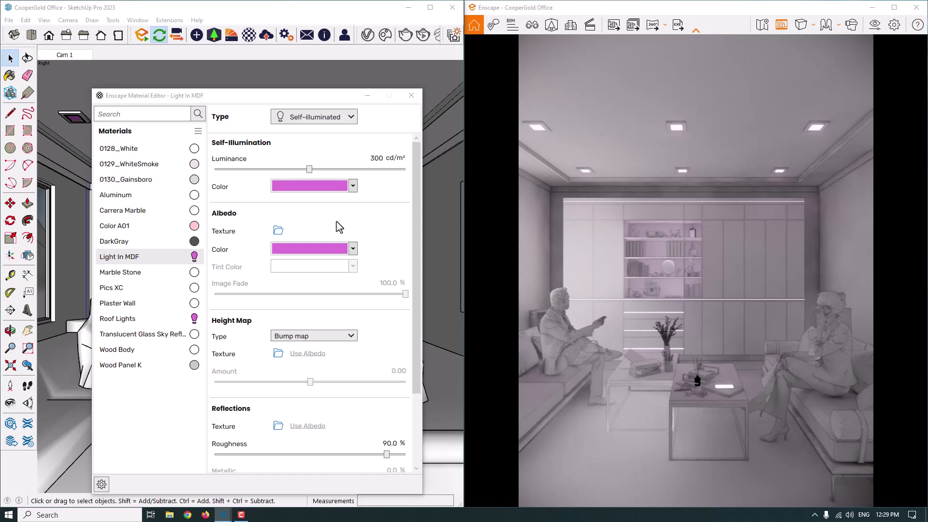
pyautogui.click(411, 96)
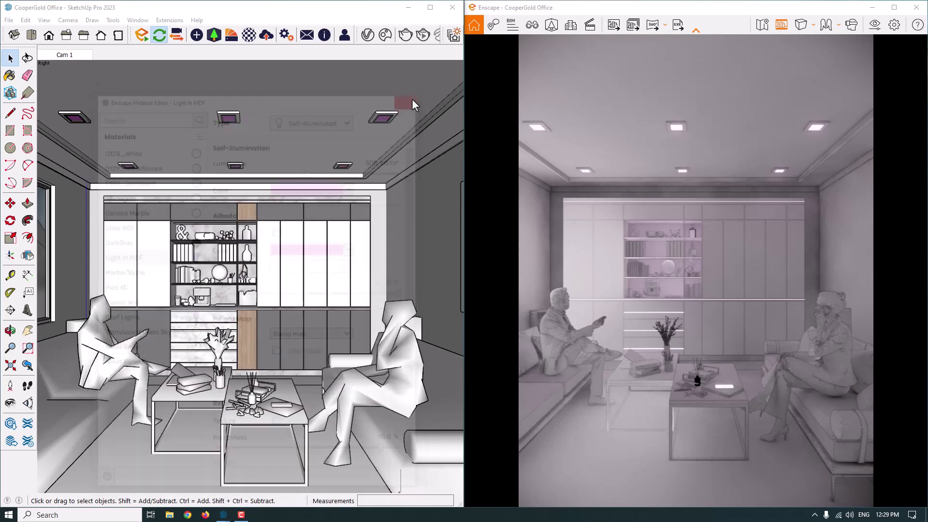
# Step: Maximize the Enscape window and set the image saturation to 116% and the color temperature to 5,500 K
pyautogui.click(892, 8)
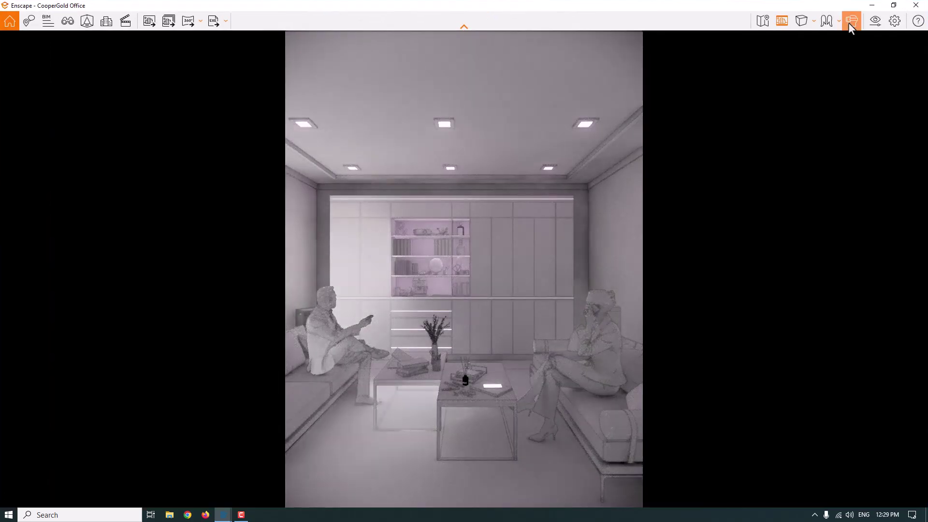
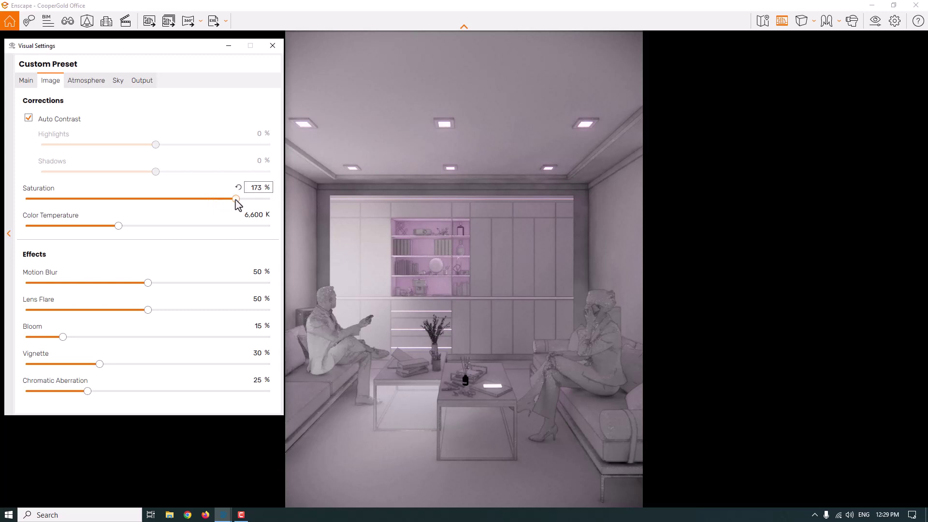
pyautogui.doubleClick(254, 188)
pyautogui.write('116')
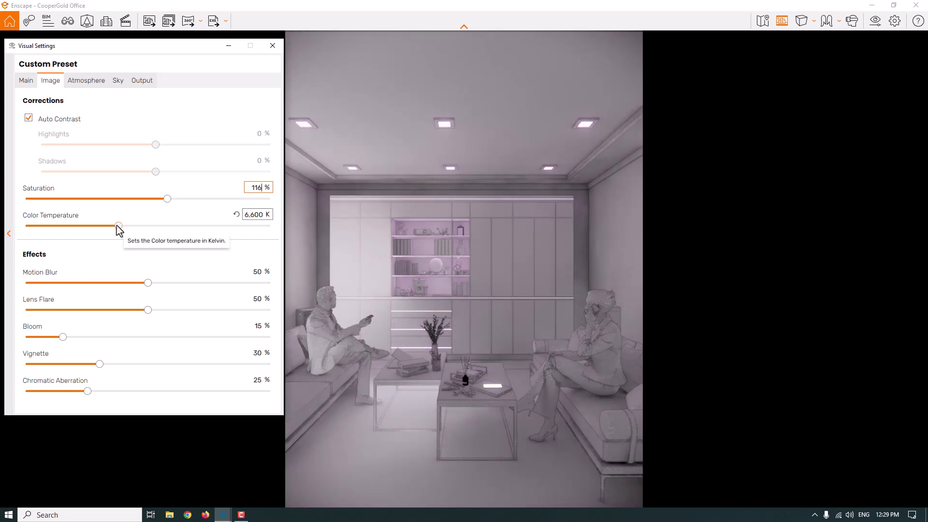
pyautogui.moveTo(117, 226)
pyautogui.mouseDown()
pyautogui.moveTo(90, 226)
pyautogui.moveTo(103, 226)
pyautogui.mouseUp()
pyautogui.click(252, 215)
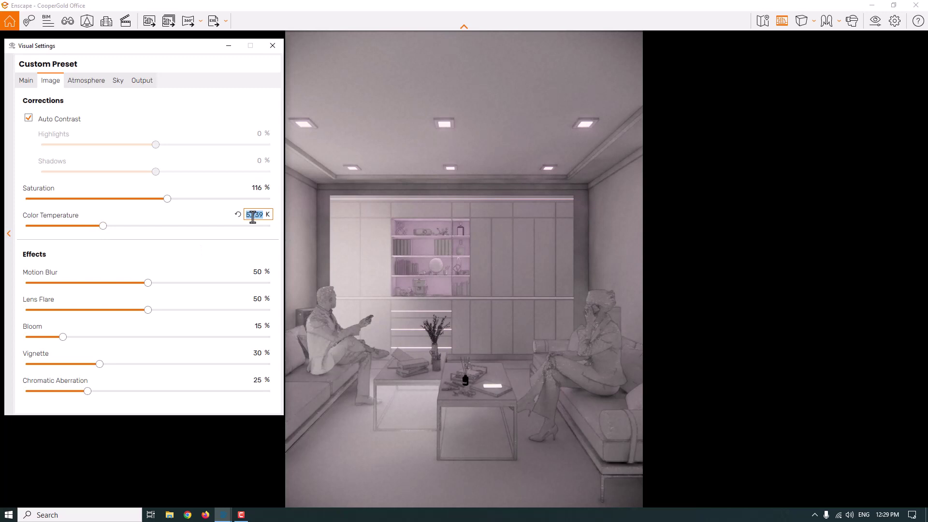
pyautogui.write('5')
pyautogui.write('300')
# Step: Set the image saturation to 136% and the motion blur to 0%
pyautogui.click(260, 187)
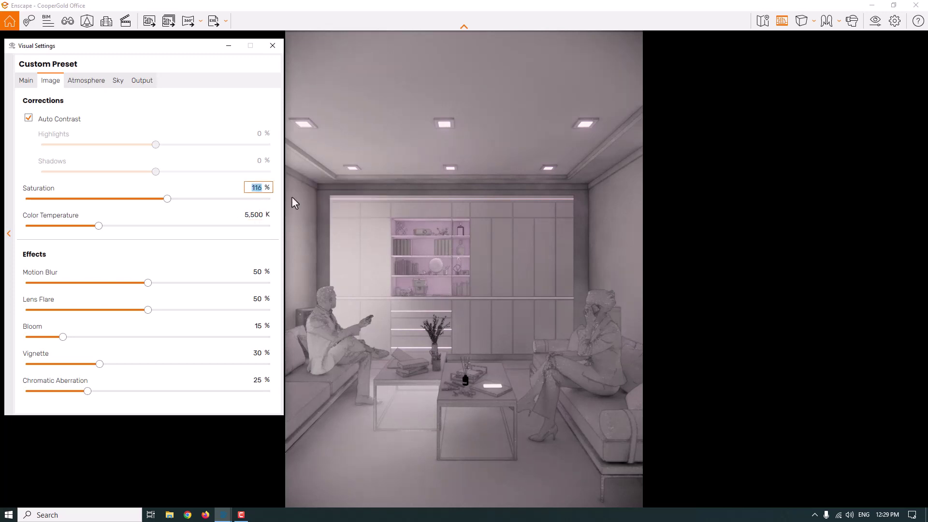
pyautogui.write('136')
pyautogui.click(253, 272)
pyautogui.write('0')
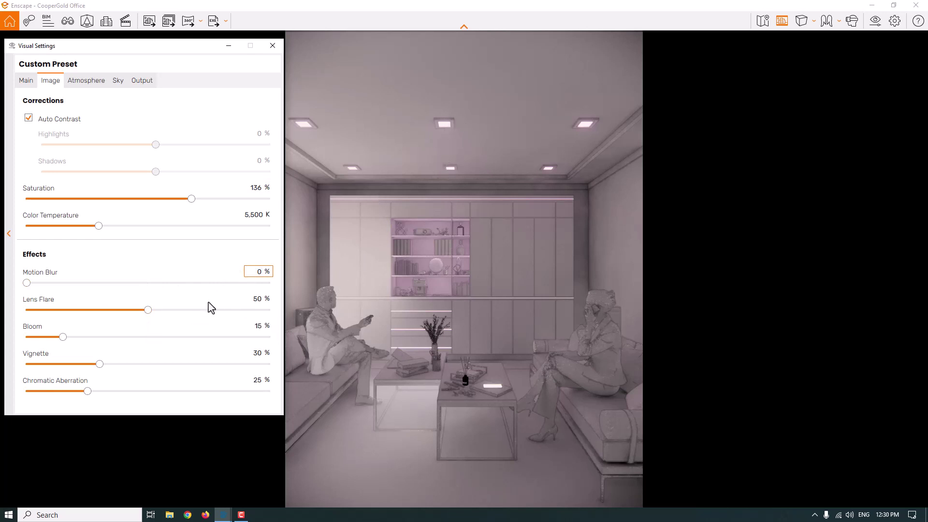
# Step: Raise the lens flare effect to 100%
pyautogui.moveTo(147, 310); pyautogui.dragTo(160, 310)
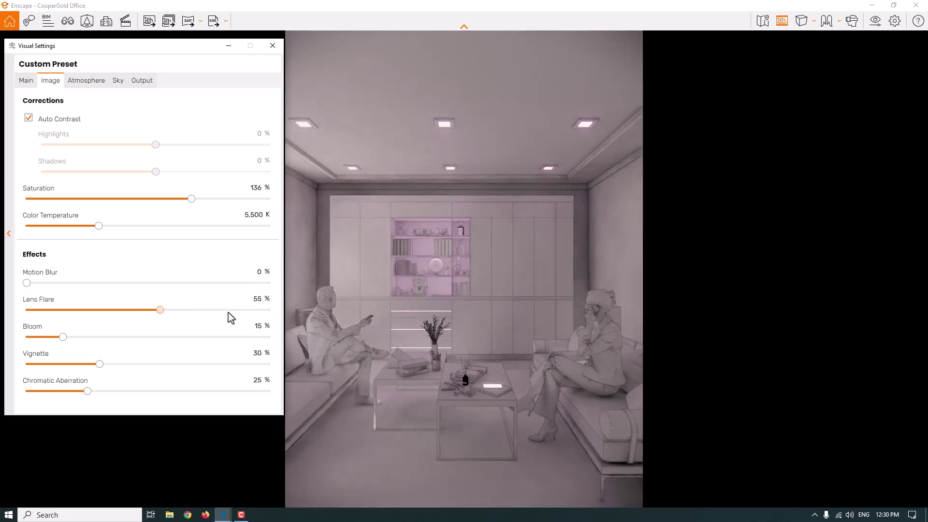
pyautogui.press('End')
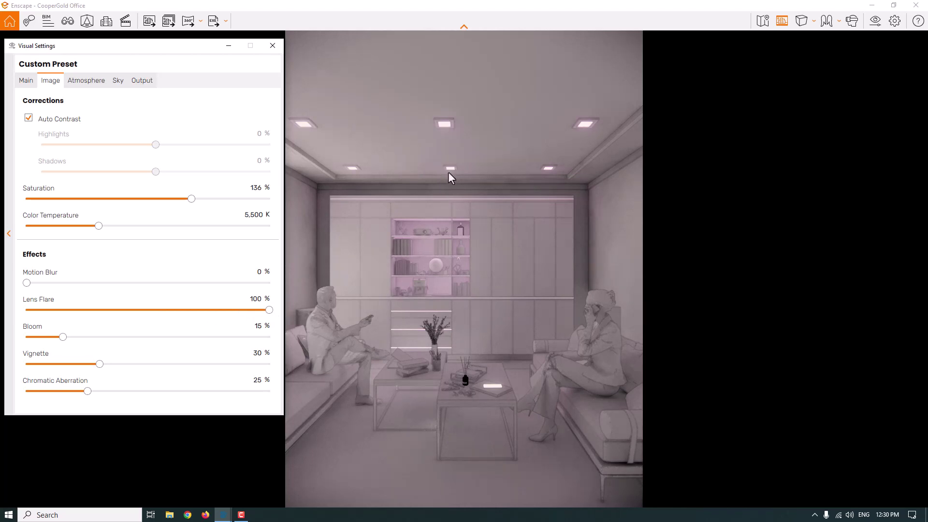
pyautogui.moveTo(263, 300)
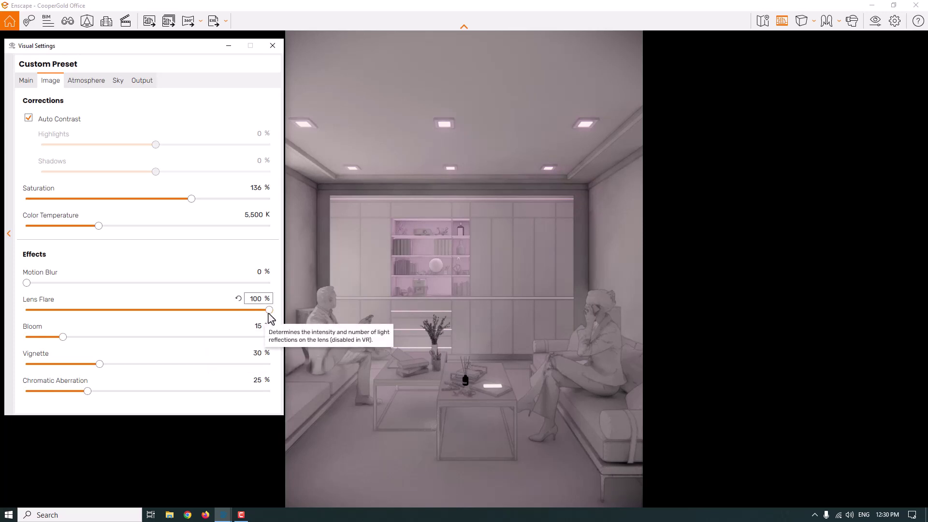
# Step: Set the lens flare effect to 36% and the bloom to 6%
pyautogui.moveTo(269, 313); pyautogui.dragTo(263, 313)
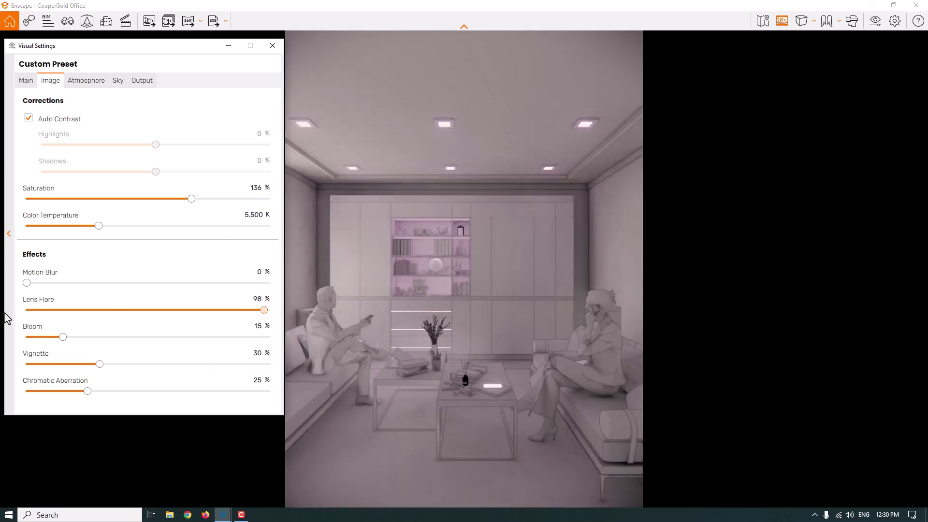
pyautogui.moveTo(6, 319); pyautogui.dragTo(19, 314)
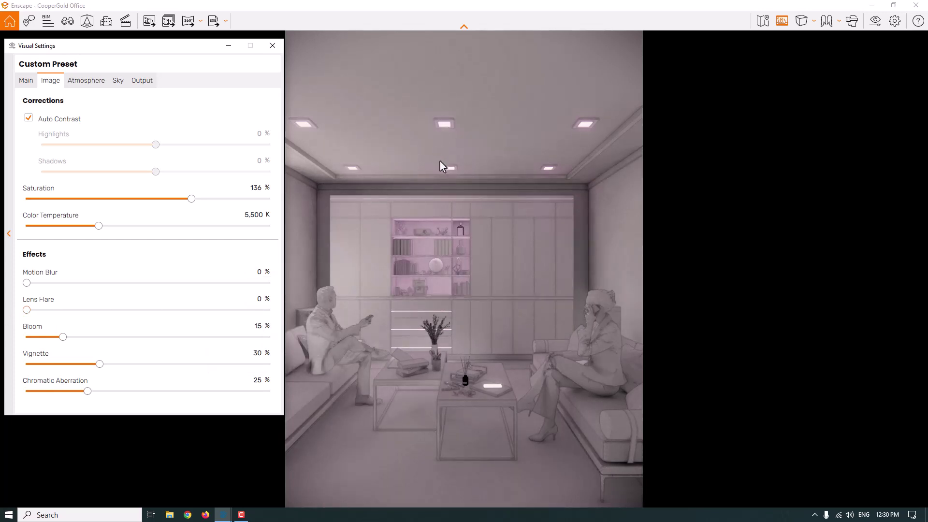
pyautogui.click(259, 300)
pyautogui.write('36')
pyautogui.press('Return')
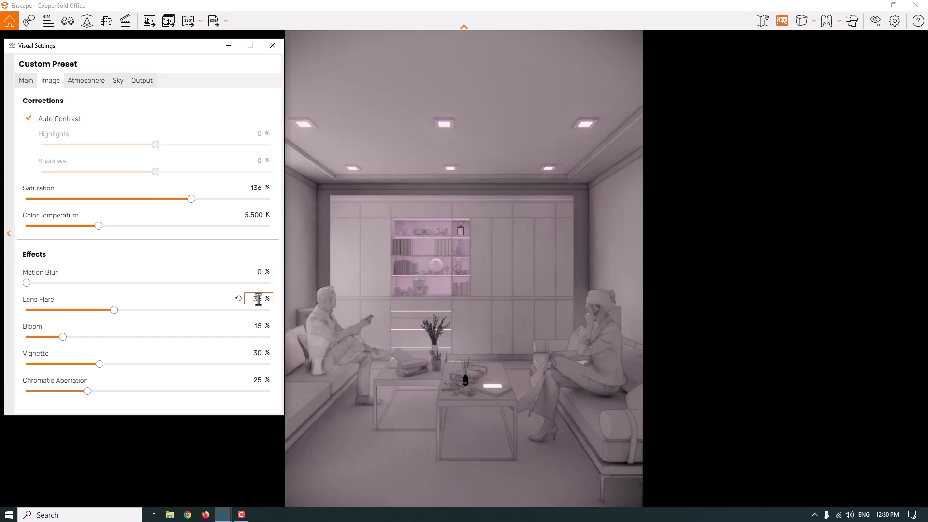
pyautogui.click(260, 325)
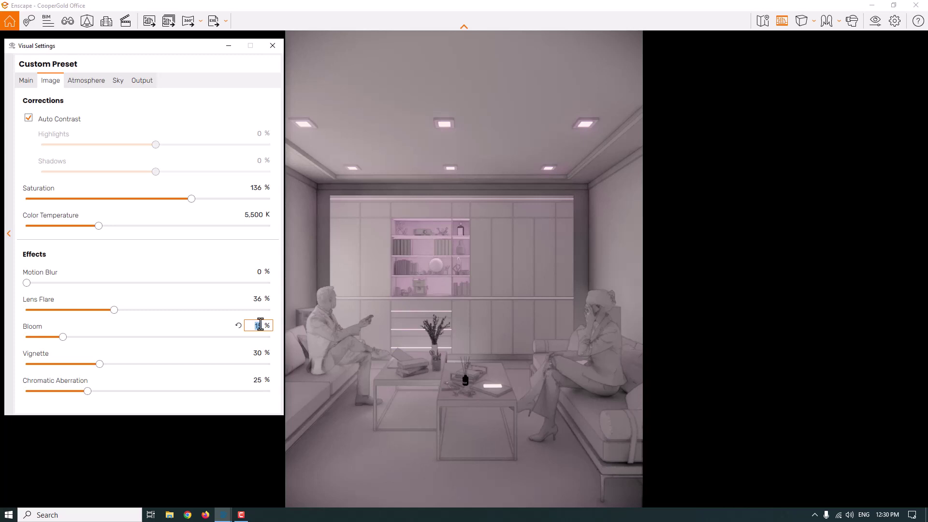
pyautogui.write('6')
pyautogui.press('Return')
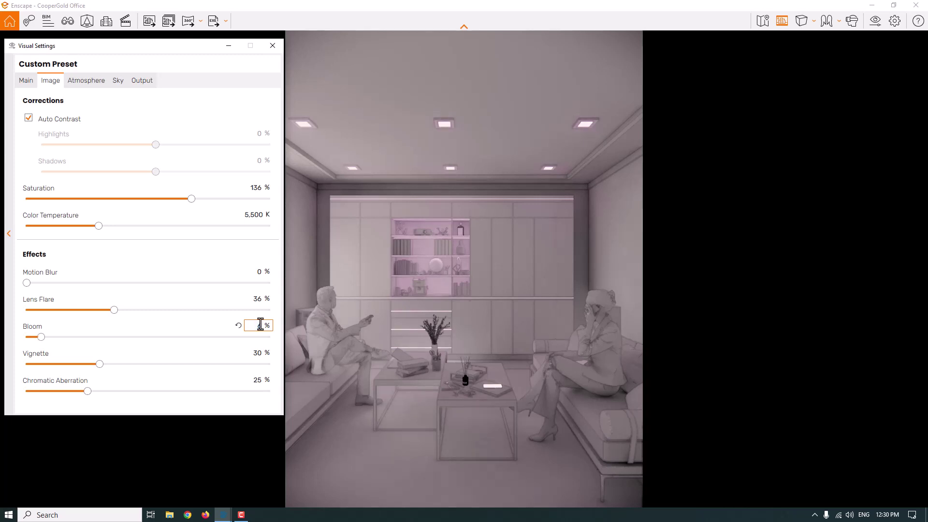
# Step: Set the vignette to 10% and the chromatic aberration to 0%
pyautogui.doubleClick(256, 352)
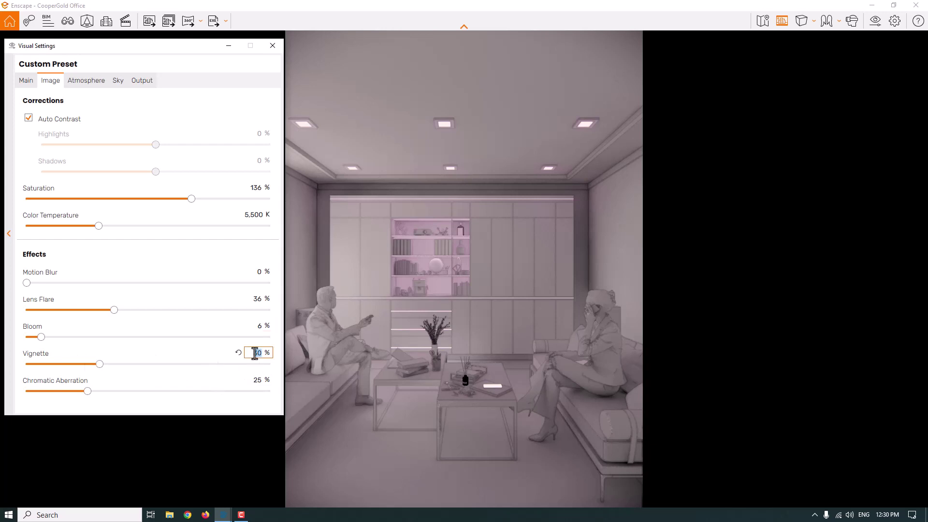
pyautogui.write('10')
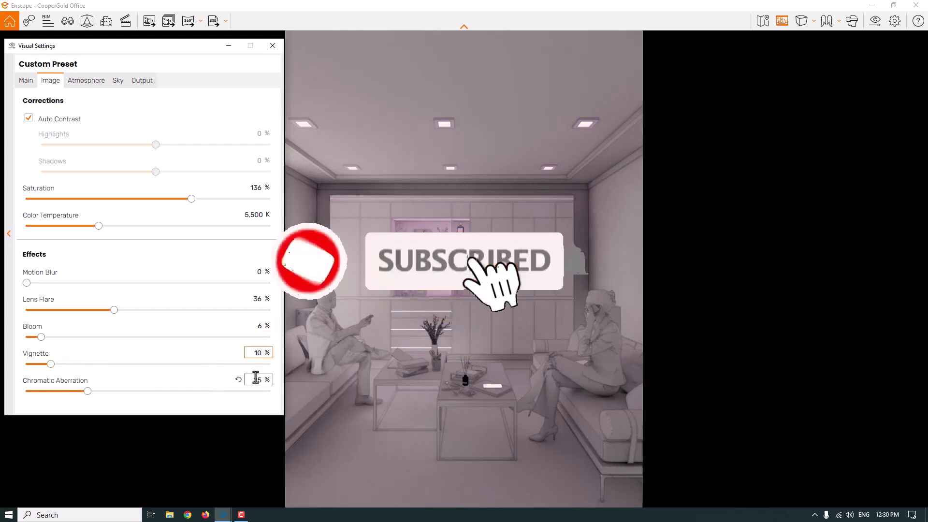
pyautogui.doubleClick(256, 379)
pyautogui.write('0')
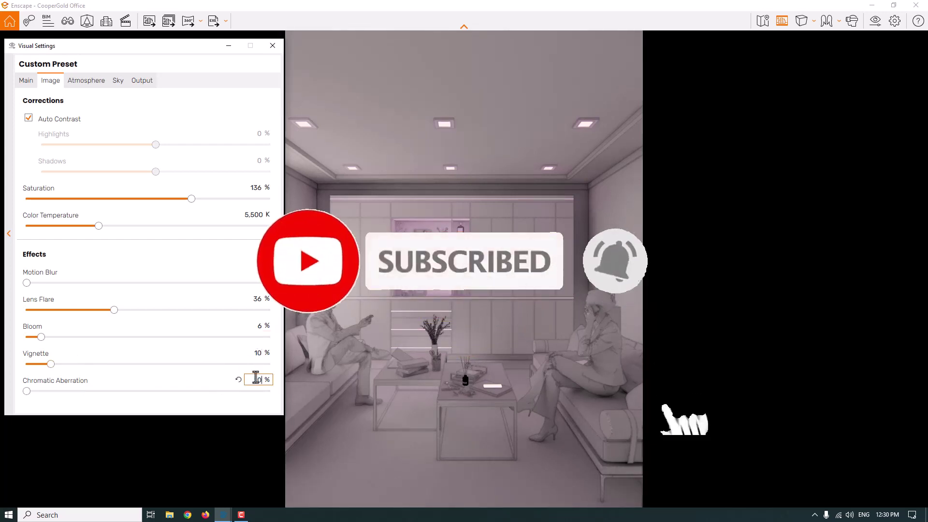
# Step: Set the outlines of the white style mode to 4%
pyautogui.click(27, 80)
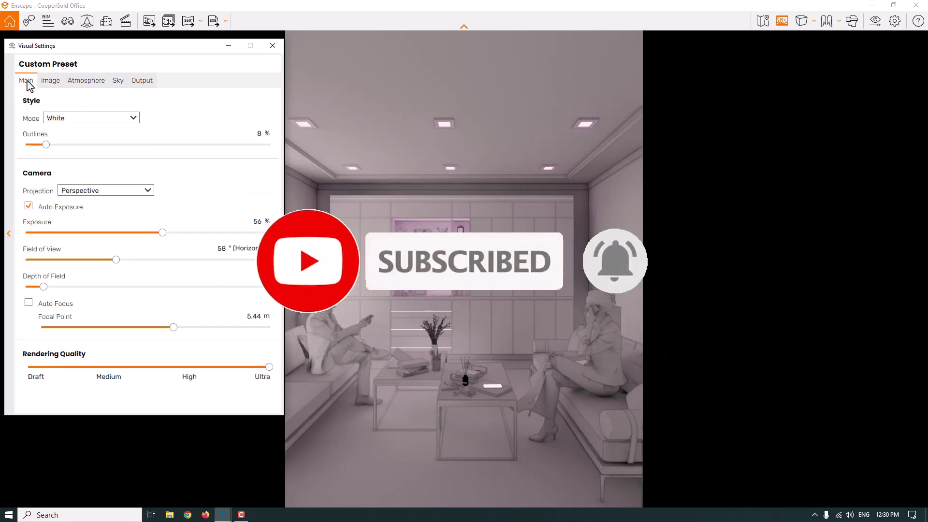
pyautogui.doubleClick(256, 135)
pyautogui.write('4')
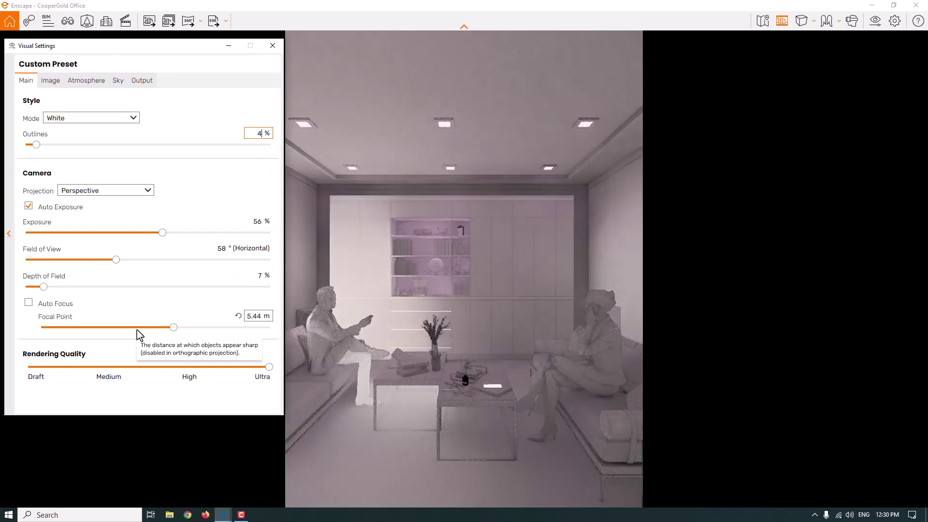
pyautogui.click(391, 246)
# Step: Set the artificial light brightness in the atmosphere illumination settings to 154%
pyautogui.click(96, 82)
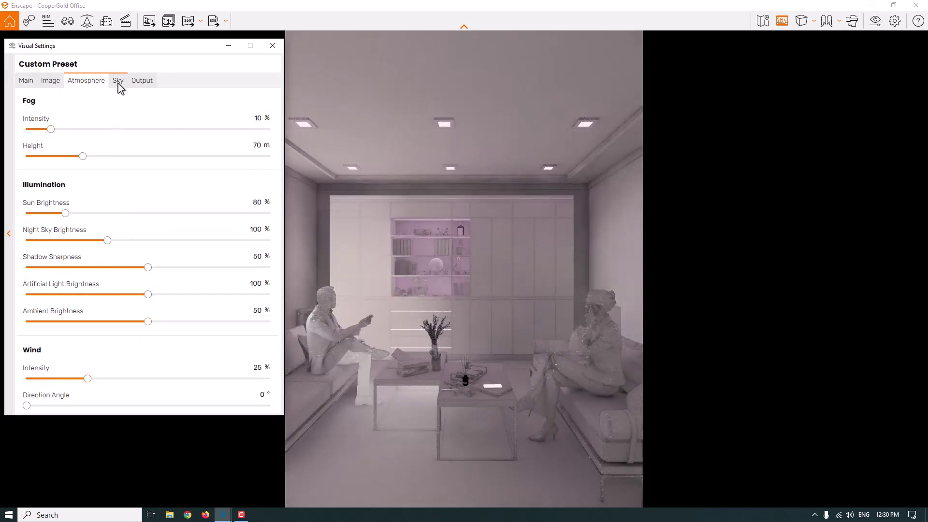
pyautogui.moveTo(59, 302)
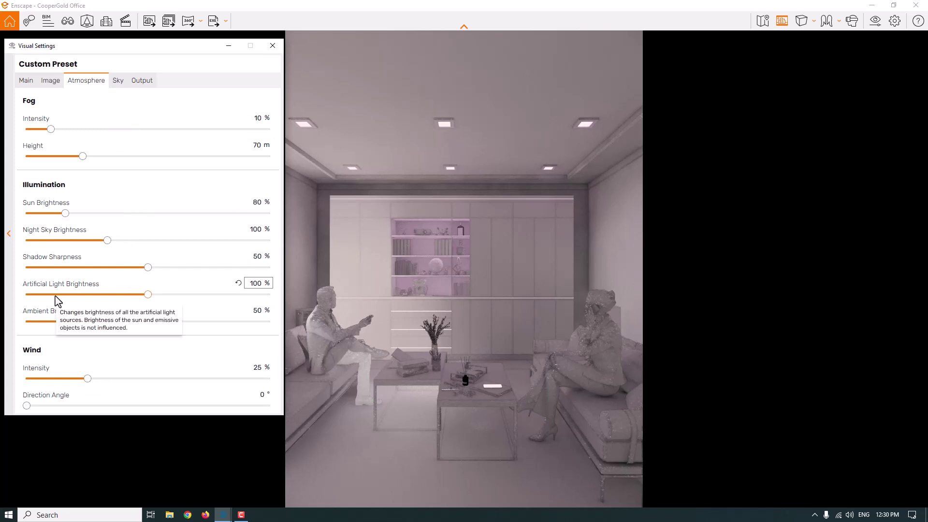
pyautogui.moveTo(38, 288)
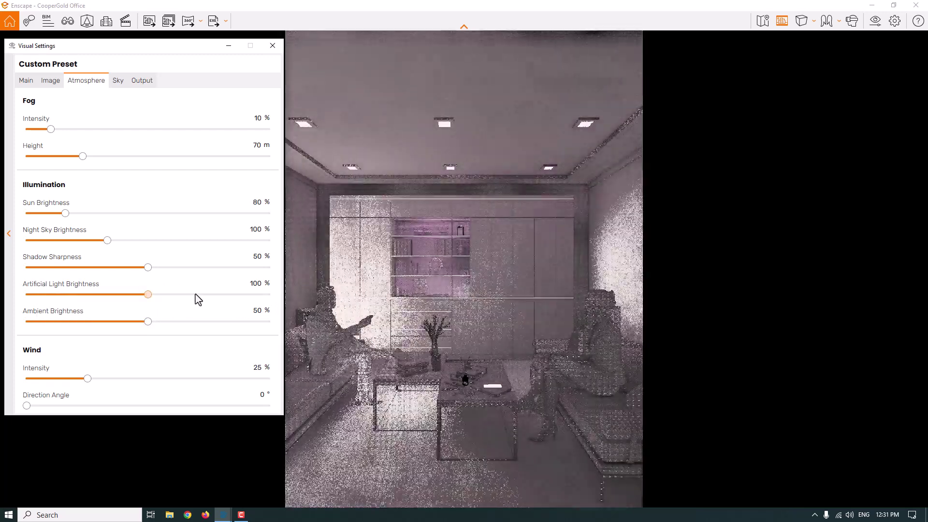
pyautogui.click(216, 295)
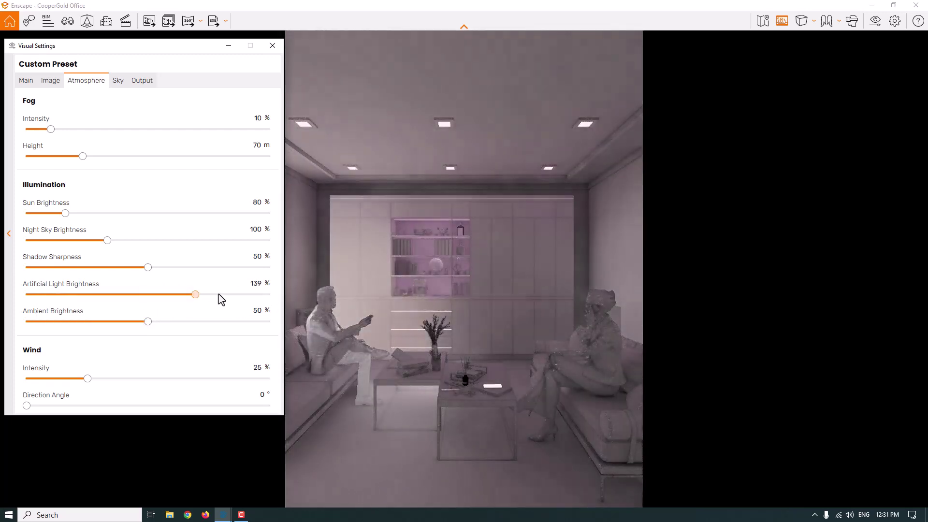
pyautogui.doubleClick(252, 283)
pyautogui.write('154')
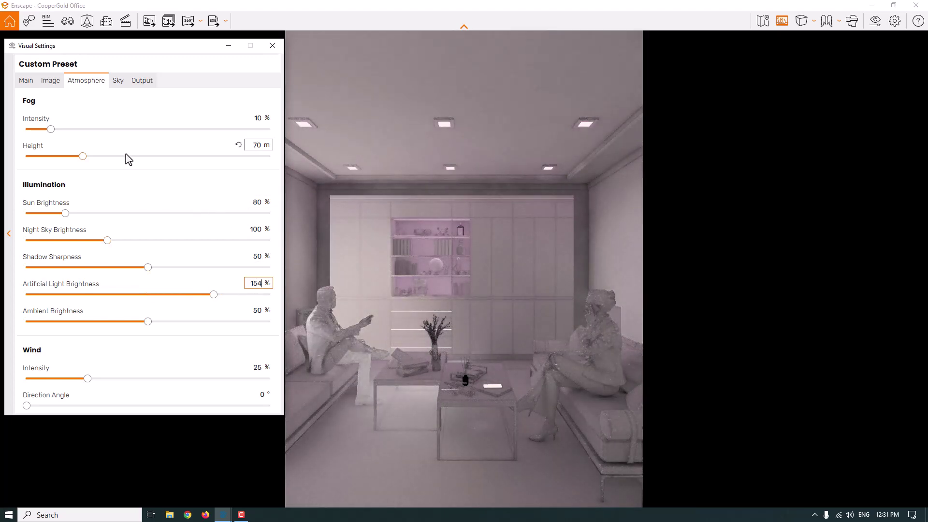
# Step: Review the sky and main settings, and close the Visual Settings window
pyautogui.click(116, 86)
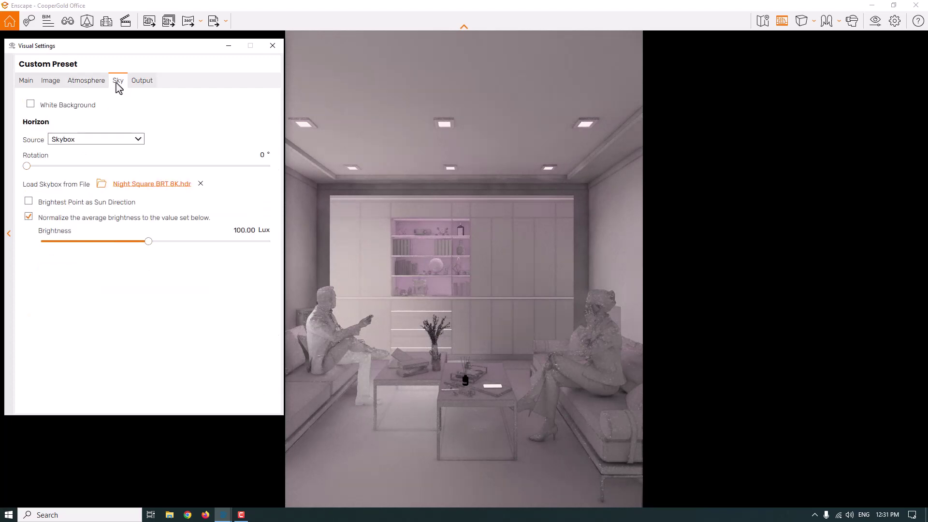
pyautogui.click(30, 82)
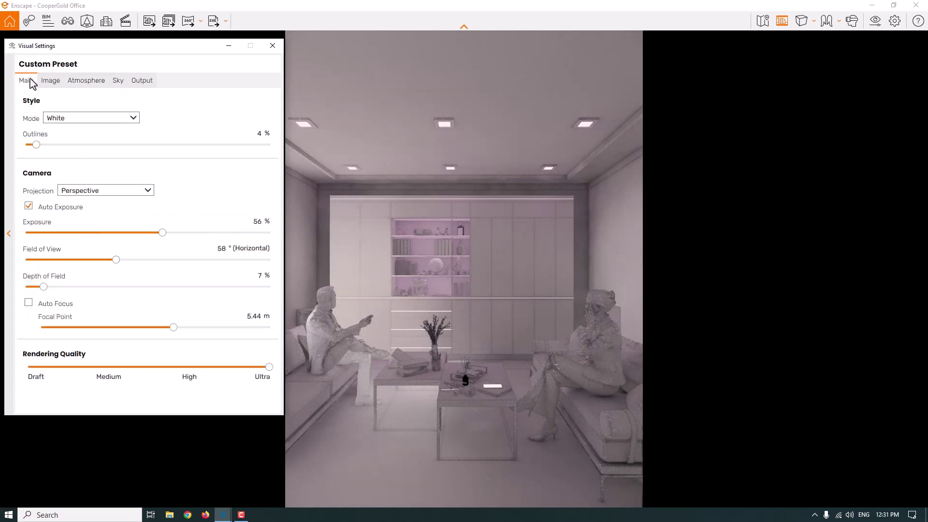
pyautogui.click(280, 46)
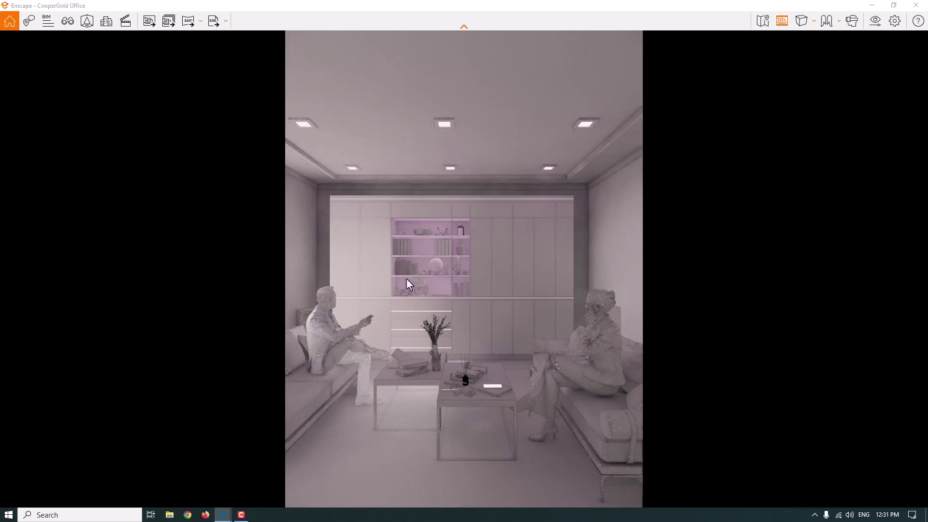
# Step: Render the current view and save it to the Desktop as a JPEG image named Override Render
pyautogui.press('F12')
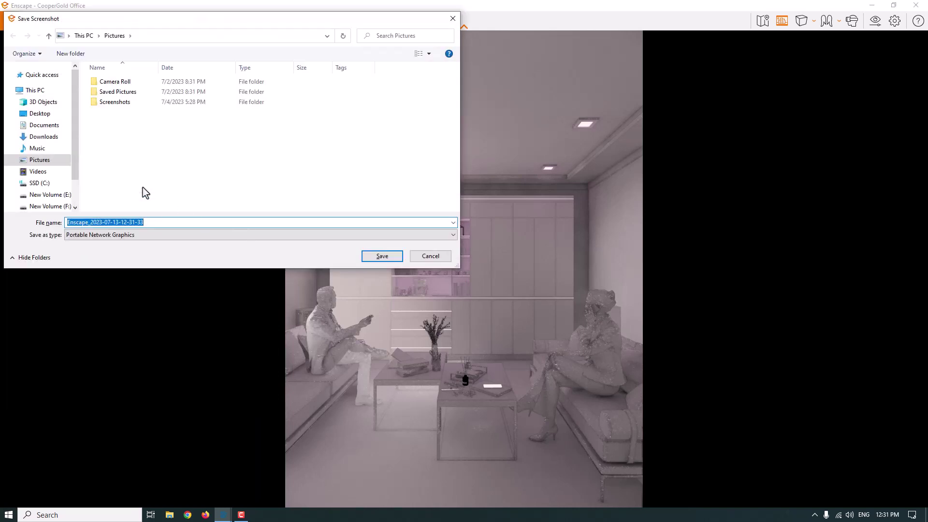
pyautogui.click(43, 113)
pyautogui.click(140, 235)
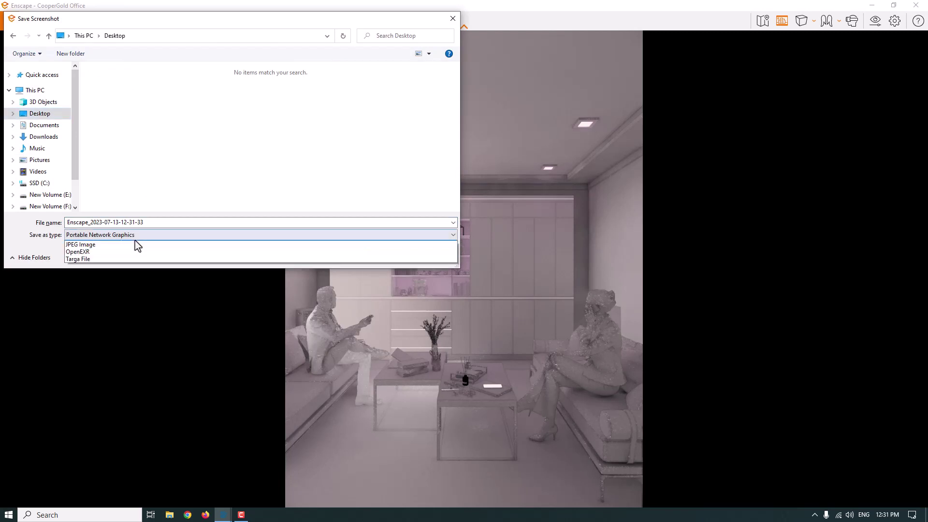
pyautogui.click(135, 253)
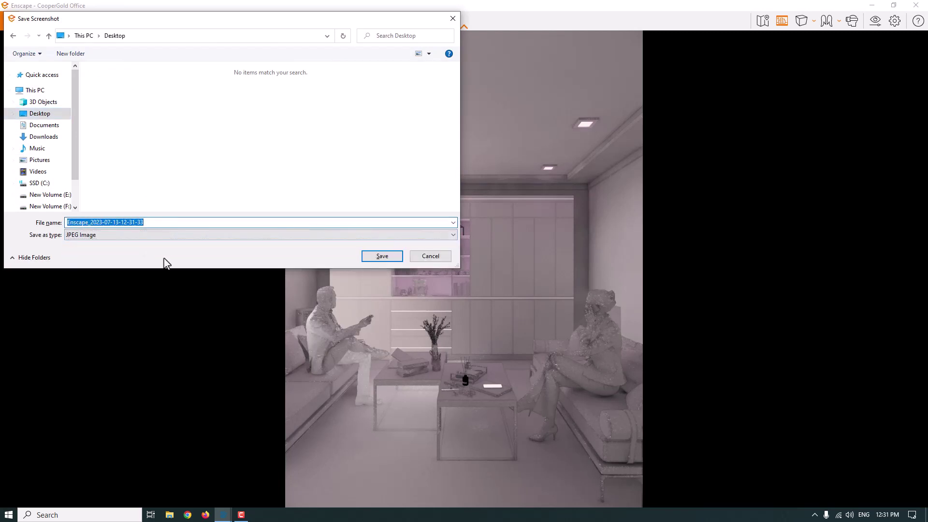
pyautogui.write('Overrid')
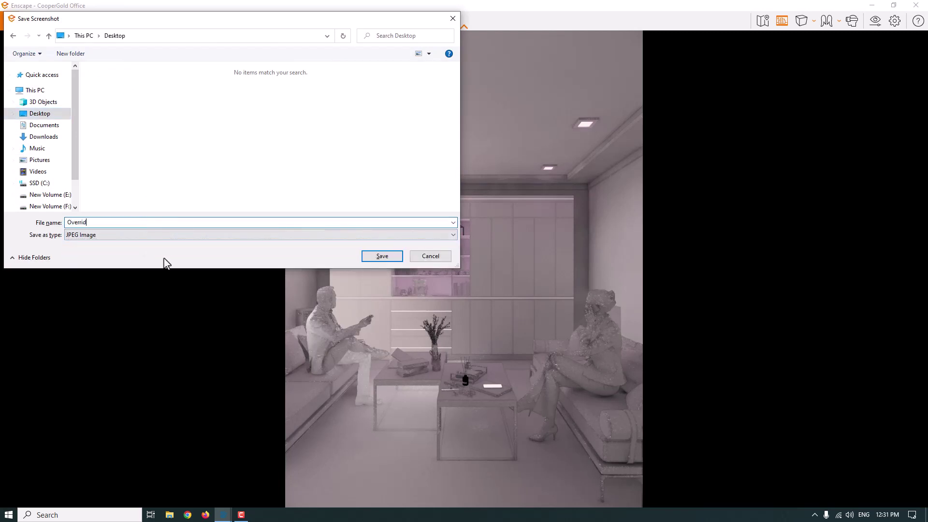
pyautogui.write('e Render')
pyautogui.click(383, 257)
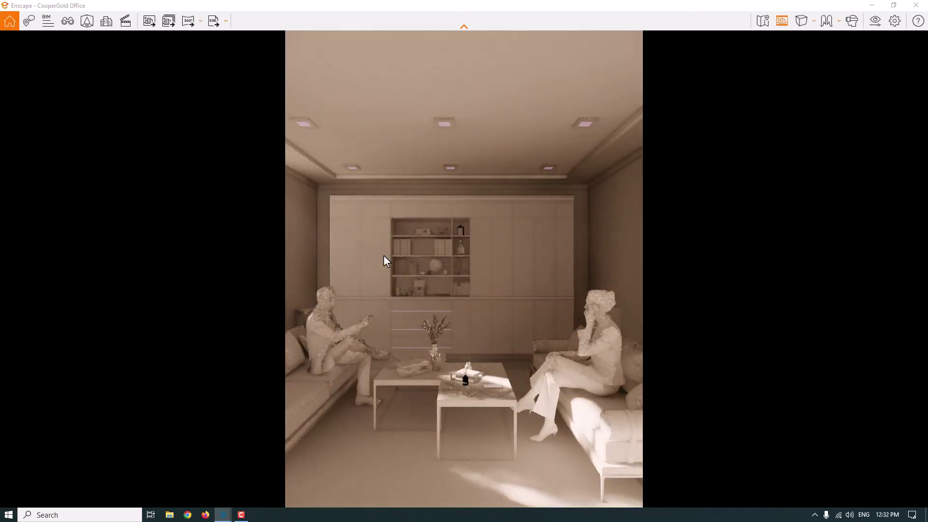
# Step: Load the saved Cam 1 view from View Management and close the view list
pyautogui.press('v')
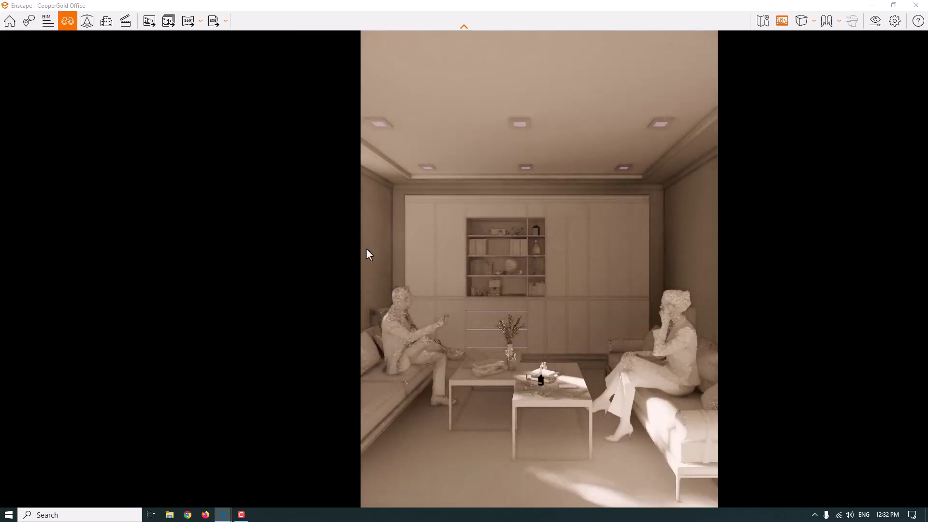
pyautogui.click(44, 141)
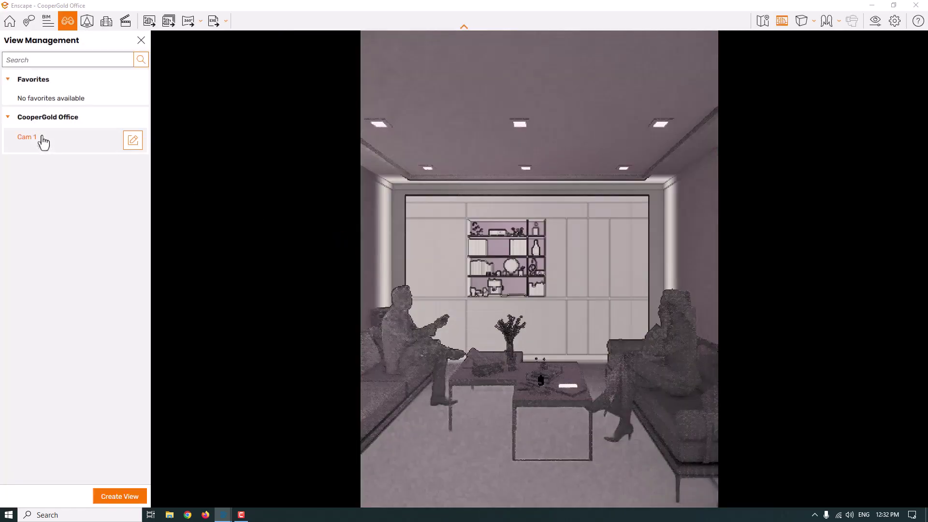
pyautogui.click(141, 40)
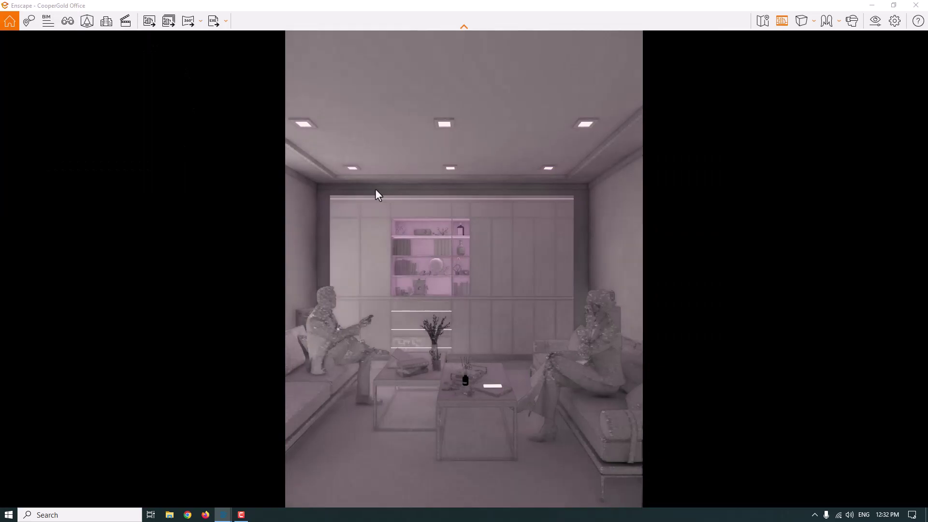
# Step: Open Override Render from the desktop in the image viewer and inspect the seating area and cabinet wall up close
pyautogui.press('super+d')
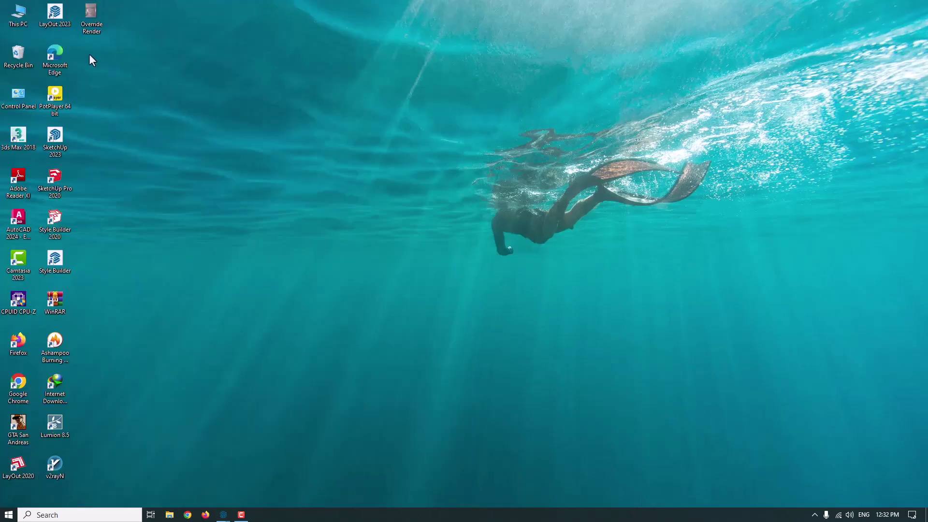
pyautogui.doubleClick(92, 27)
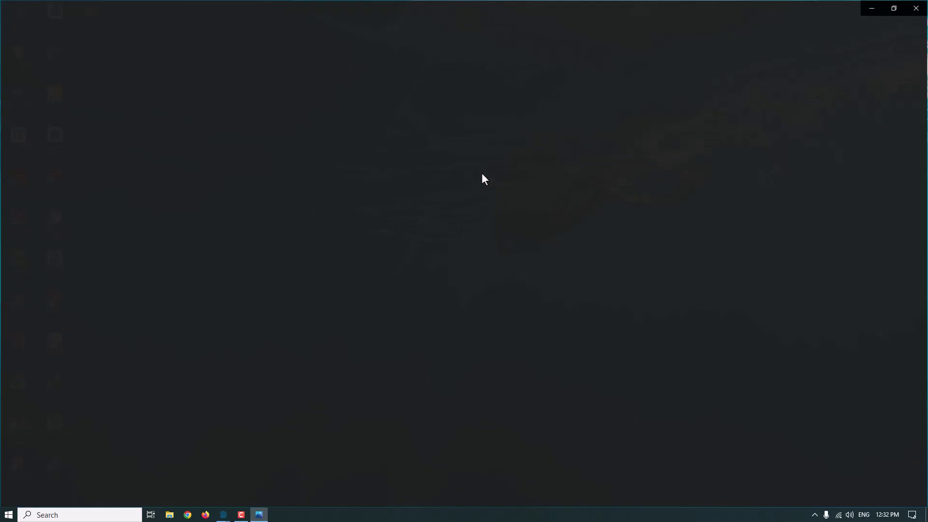
pyautogui.scroll(4, 464, 213)
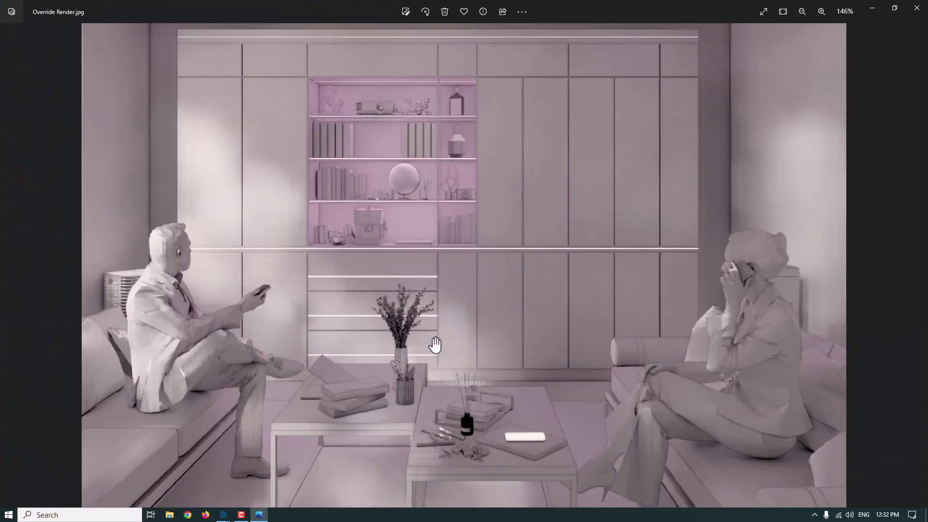
pyautogui.scroll(-2, 435, 345)
pyautogui.scroll(-2, 435, 344)
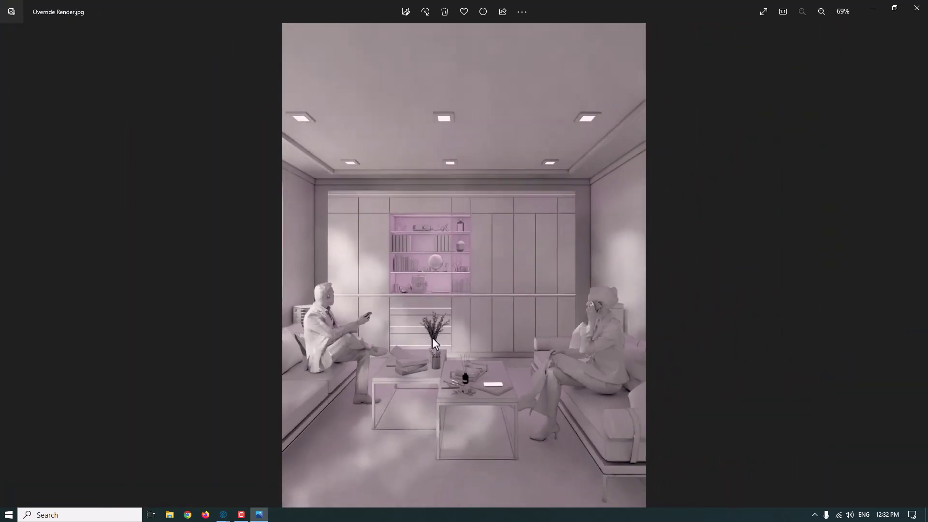